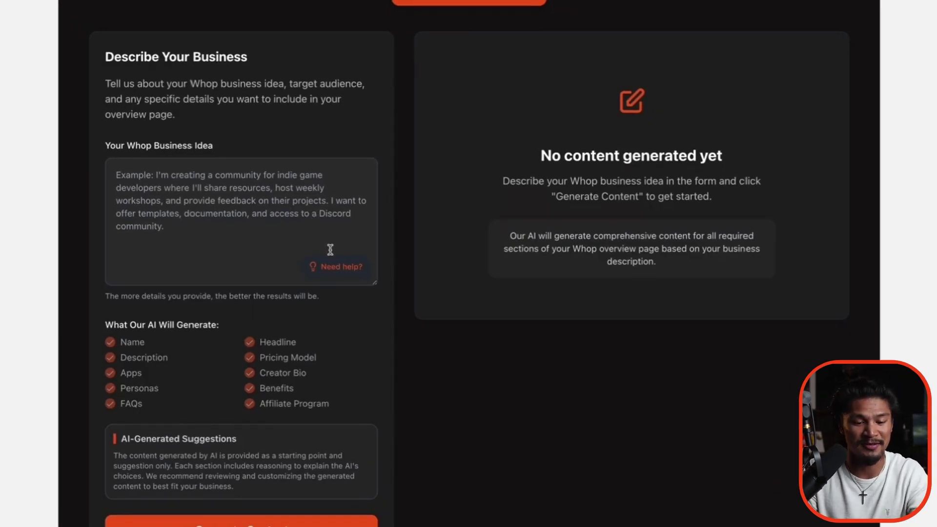
{"action": "left_click", "coordinate": [334, 270]}
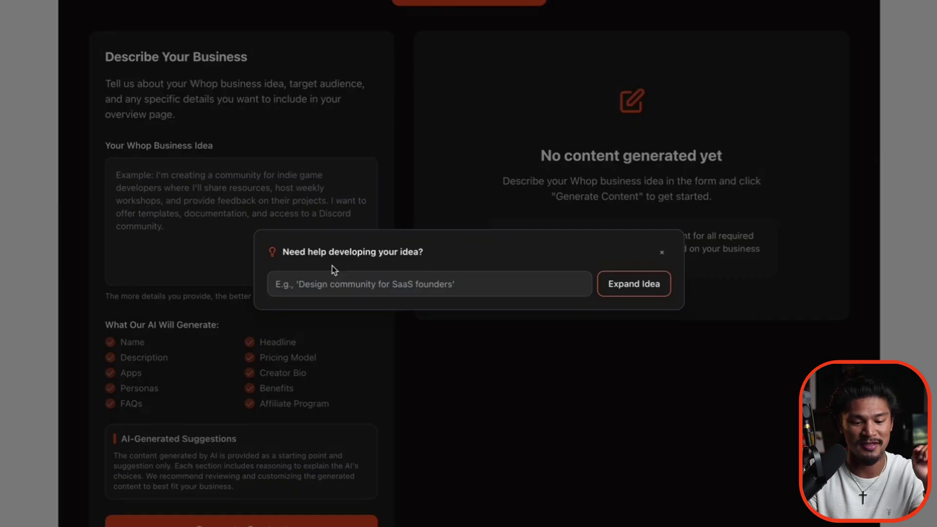
{"action": "left_click", "coordinate": [350, 288]}
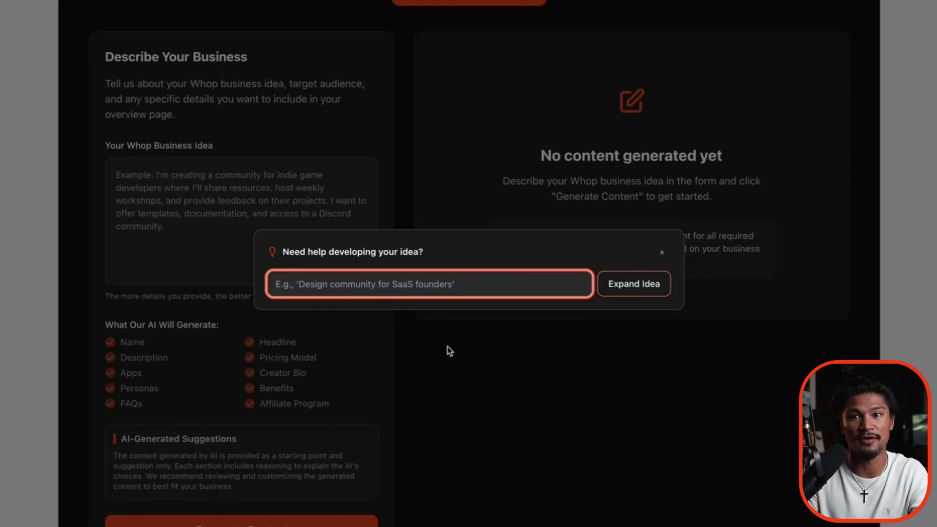
{"action": "left_click", "coordinate": [663, 252]}
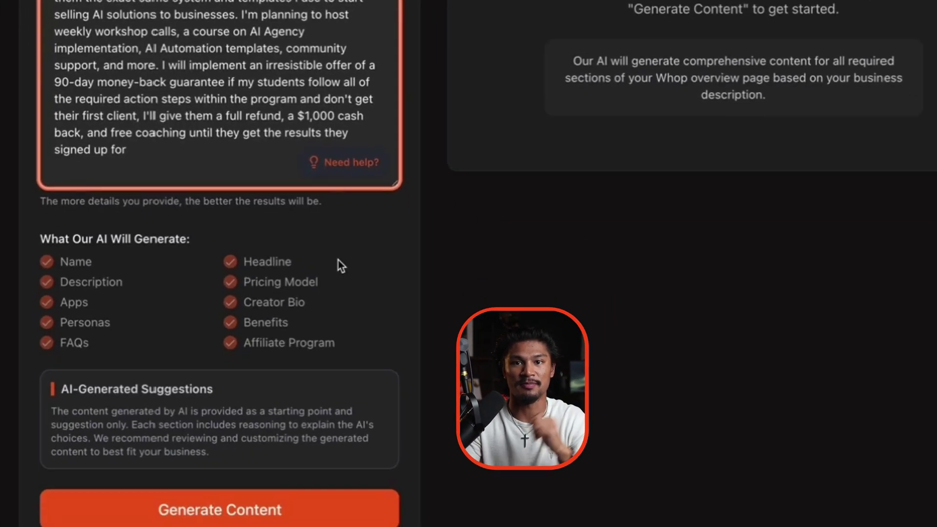
Step: Generate the Whop overview page content from the entered AI agency community description
{"action": "scroll", "coordinate": [329, 238], "scroll_direction": "down", "scroll_amount": 1}
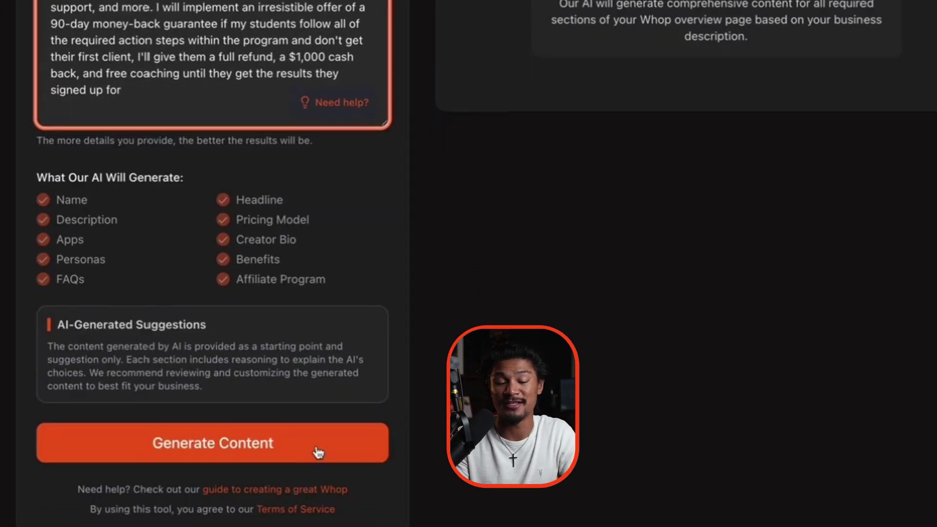
{"action": "left_click", "coordinate": [318, 453]}
{"action": "scroll", "coordinate": [537, 243], "scroll_direction": "up", "scroll_amount": 1}
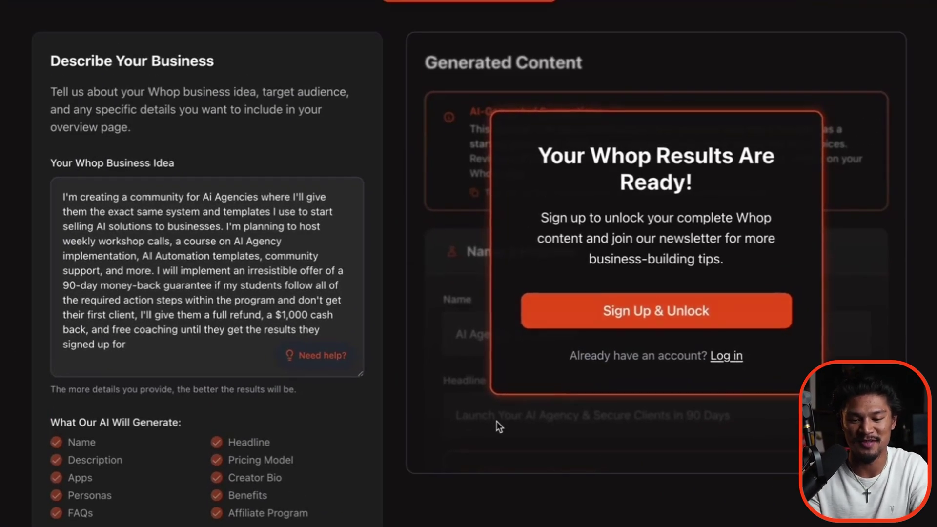
Step: Open the sign-up form for unlocking the generated content and fill in the account email
{"action": "left_click", "coordinate": [752, 309]}
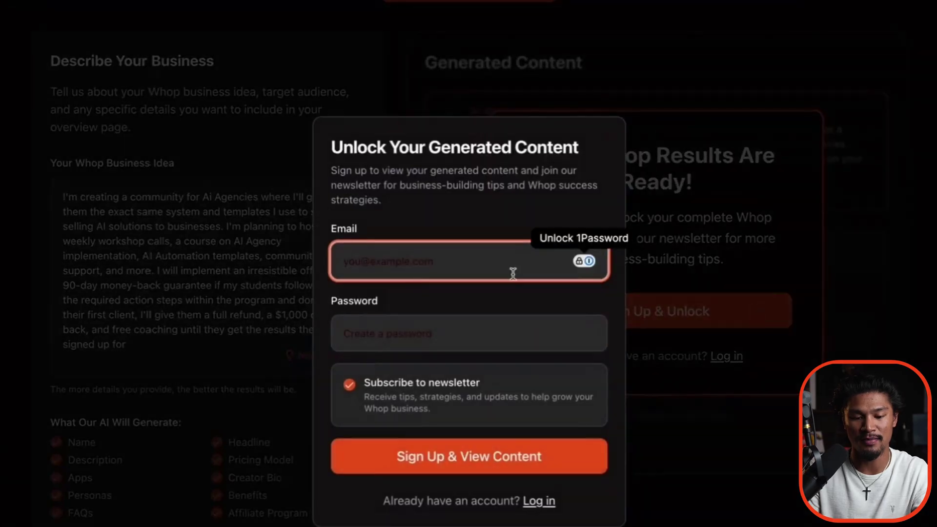
{"action": "type", "text": "Blake"}
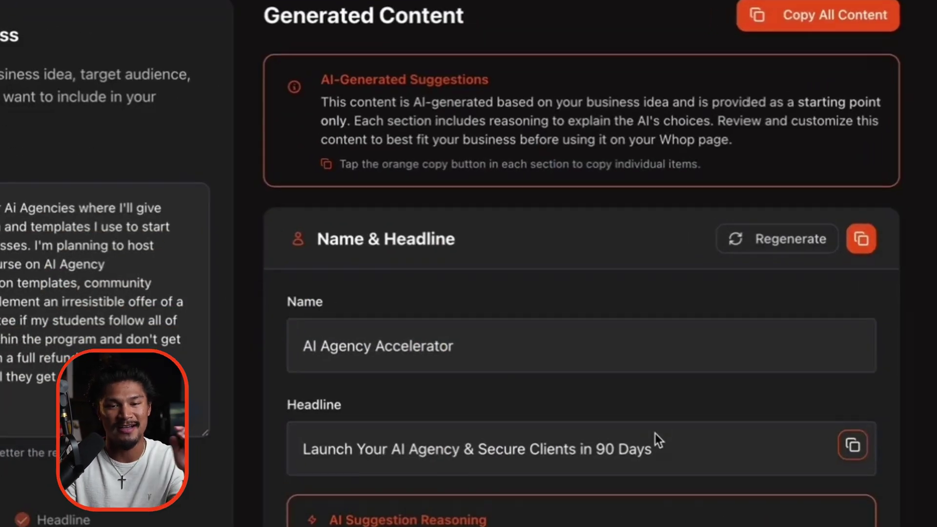
Step: Skim the generated content from the name and headline section through the description to the logo suggestions
{"action": "scroll", "coordinate": [655, 434], "scroll_direction": "down", "scroll_amount": 2}
{"action": "scroll", "coordinate": [655, 434], "scroll_direction": "down", "scroll_amount": 2}
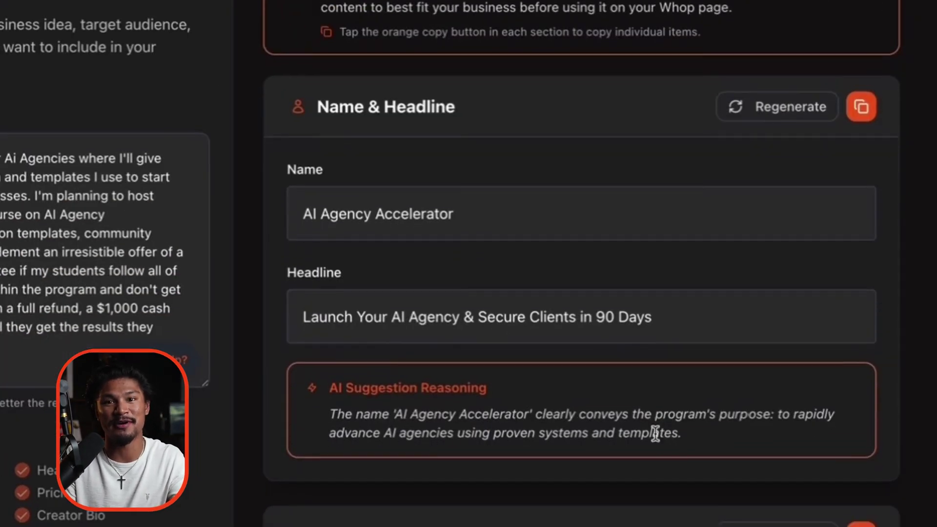
{"action": "scroll", "coordinate": [656, 433], "scroll_direction": "down", "scroll_amount": 4}
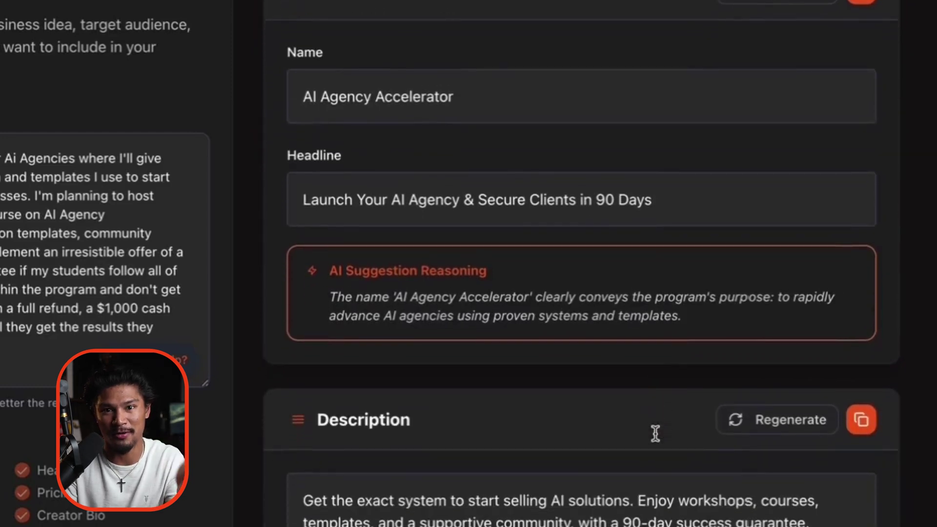
{"action": "scroll", "coordinate": [655, 434], "scroll_direction": "down", "scroll_amount": 15}
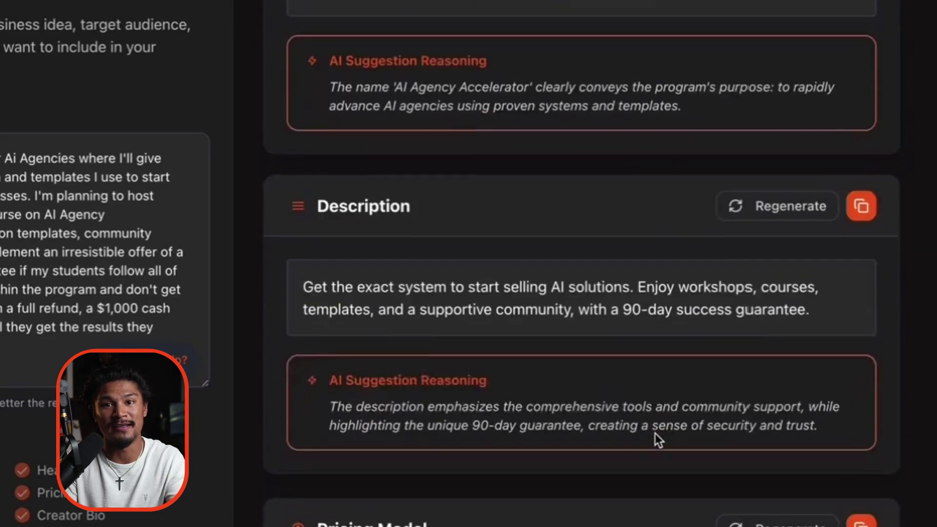
{"action": "scroll", "coordinate": [744, 456], "scroll_direction": "down", "scroll_amount": 1}
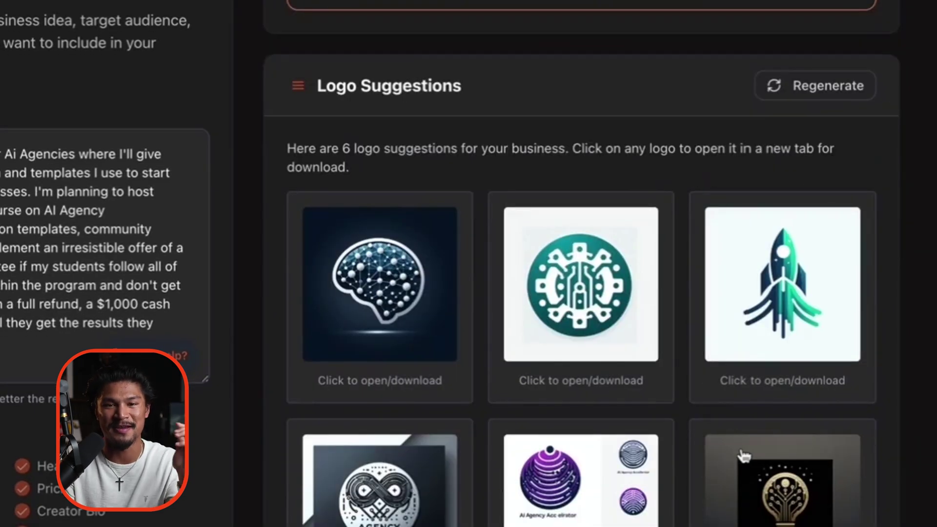
{"action": "scroll", "coordinate": [744, 457], "scroll_direction": "down", "scroll_amount": 10}
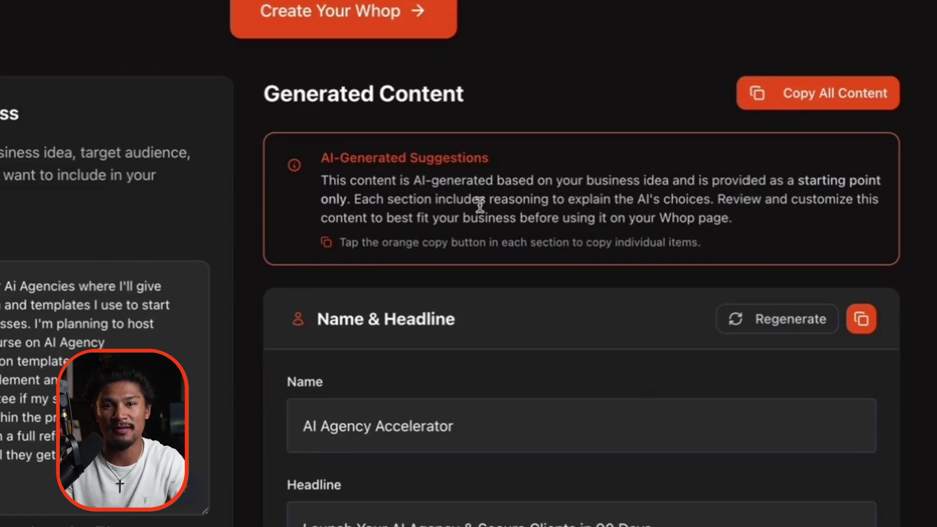
Step: Examine the generated name, headline, description and pricing model along with the reasoning given for each suggestion
{"action": "scroll", "coordinate": [730, 446], "scroll_direction": "down", "scroll_amount": 2}
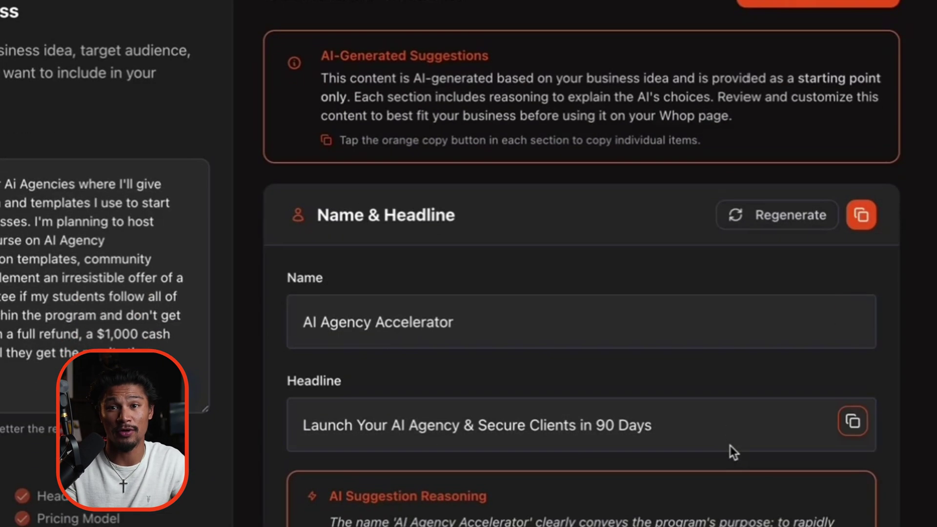
{"action": "scroll", "coordinate": [730, 446], "scroll_direction": "down", "scroll_amount": 3}
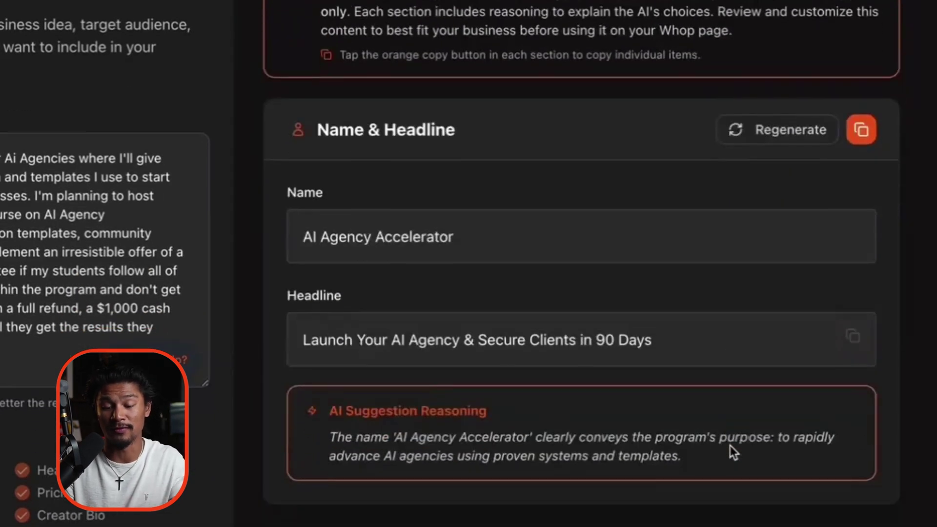
{"action": "scroll", "coordinate": [786, 112], "scroll_direction": "down", "scroll_amount": 2}
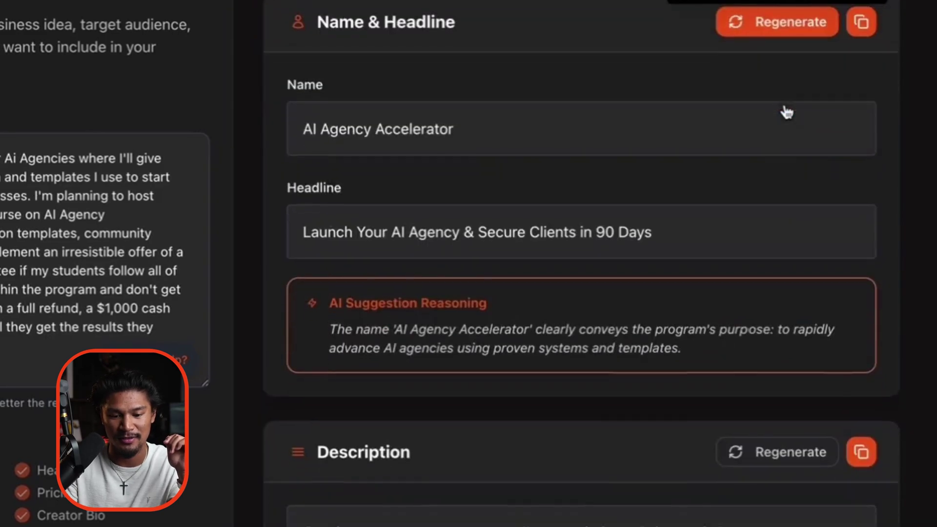
{"action": "scroll", "coordinate": [737, 200], "scroll_direction": "down", "scroll_amount": 7}
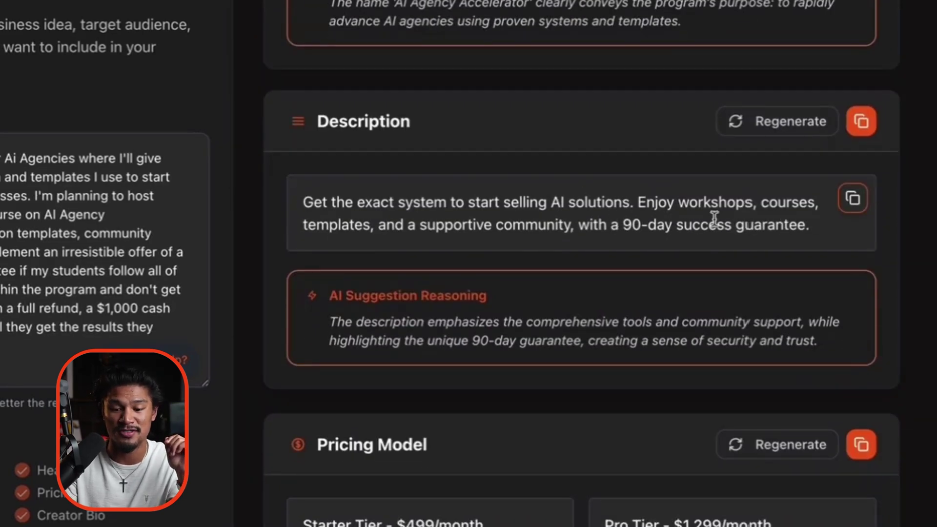
{"action": "scroll", "coordinate": [551, 266], "scroll_direction": "down", "scroll_amount": 5}
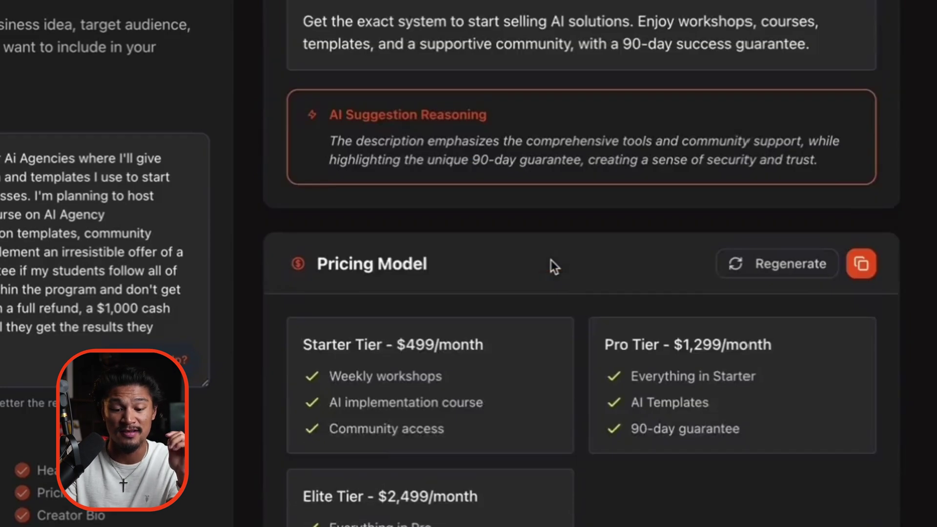
{"action": "scroll", "coordinate": [832, 420], "scroll_direction": "down", "scroll_amount": 3}
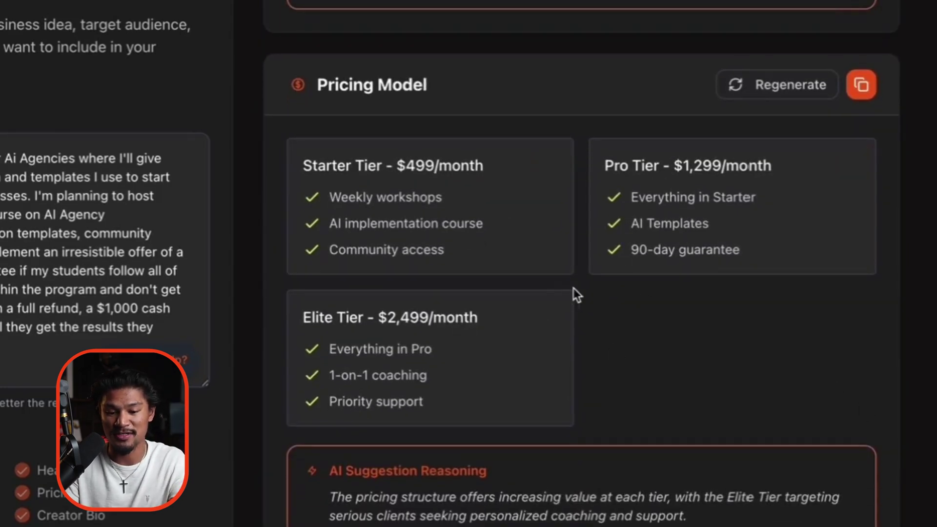
{"action": "scroll", "coordinate": [797, 337], "scroll_direction": "down", "scroll_amount": 1}
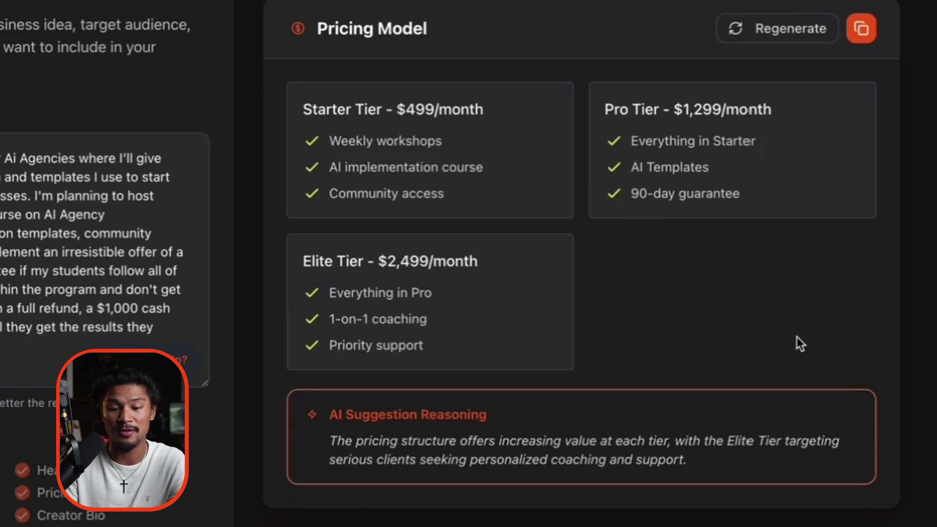
Step: Review the generated recommended apps, personas, benefits, FAQs and logo suggestions
{"action": "scroll", "coordinate": [797, 337], "scroll_direction": "down", "scroll_amount": 8}
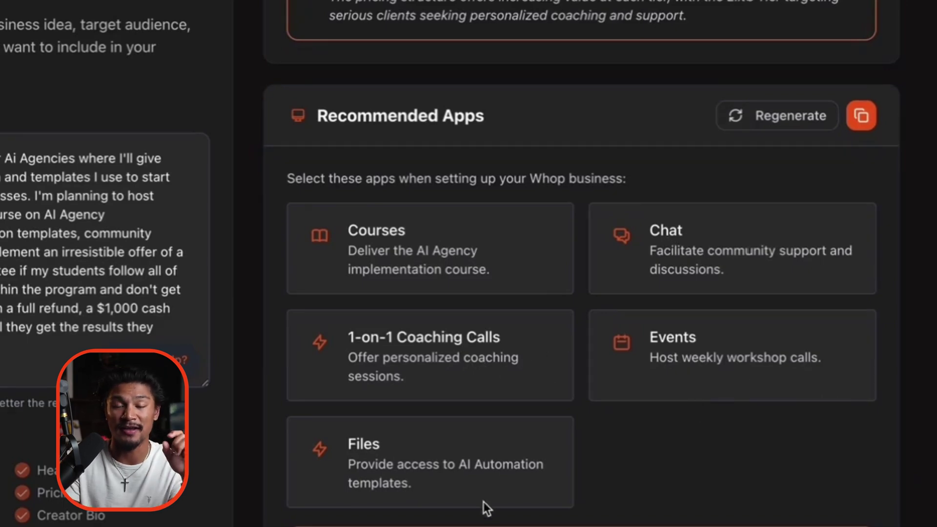
{"action": "scroll", "coordinate": [787, 488], "scroll_direction": "down", "scroll_amount": 15}
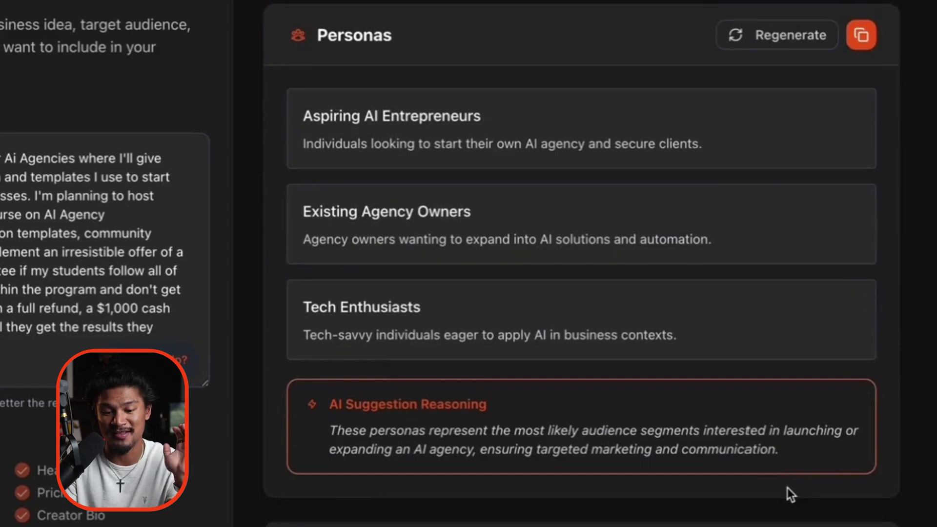
{"action": "scroll", "coordinate": [787, 488], "scroll_direction": "down", "scroll_amount": 3}
{"action": "scroll", "coordinate": [787, 488], "scroll_direction": "up", "scroll_amount": 5}
{"action": "scroll", "coordinate": [787, 488], "scroll_direction": "down", "scroll_amount": 10}
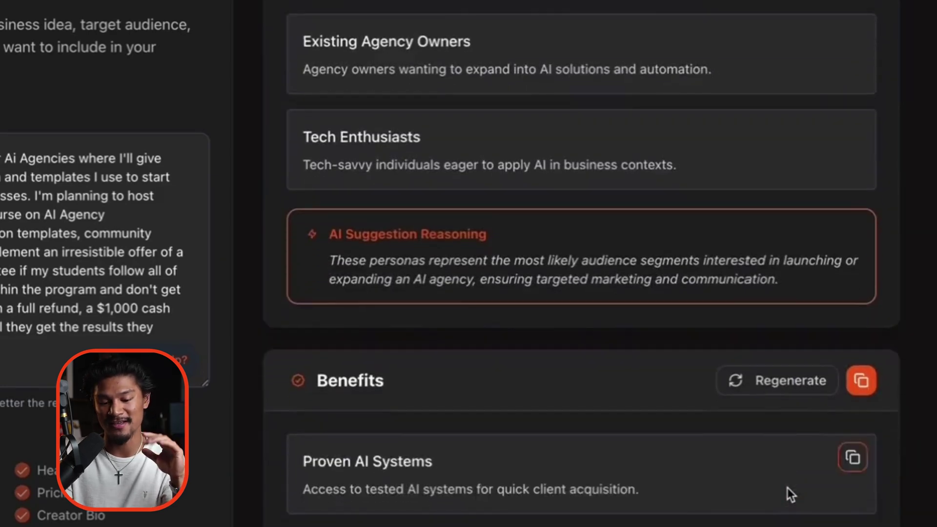
{"action": "scroll", "coordinate": [787, 488], "scroll_direction": "down", "scroll_amount": 10}
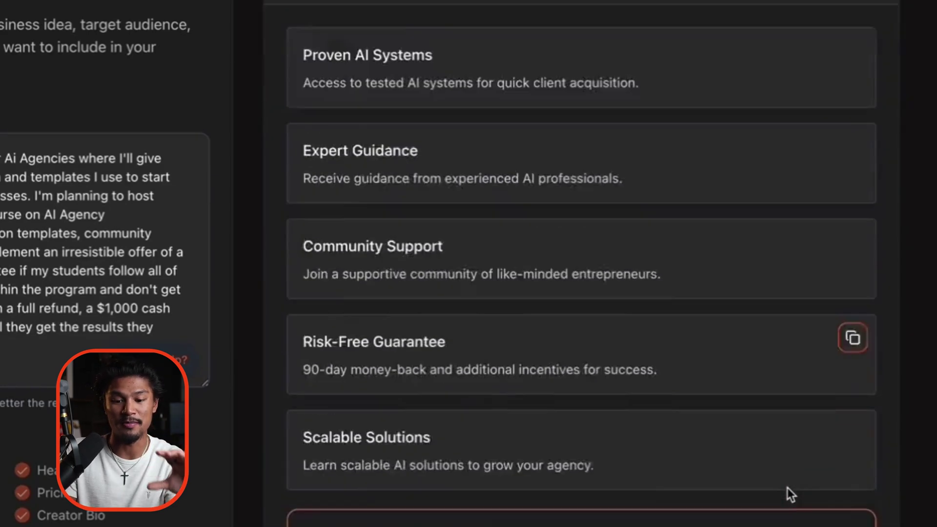
{"action": "scroll", "coordinate": [787, 488], "scroll_direction": "down", "scroll_amount": 12}
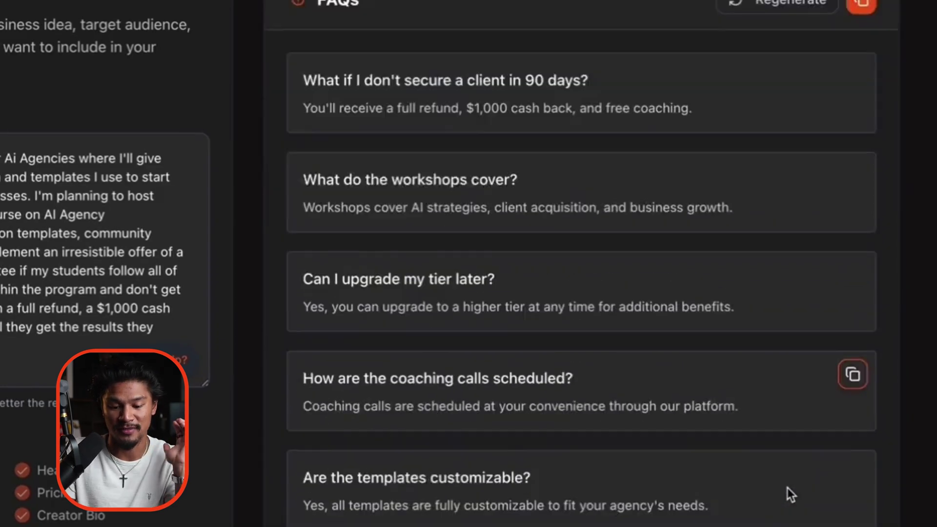
{"action": "scroll", "coordinate": [787, 488], "scroll_direction": "down", "scroll_amount": 10}
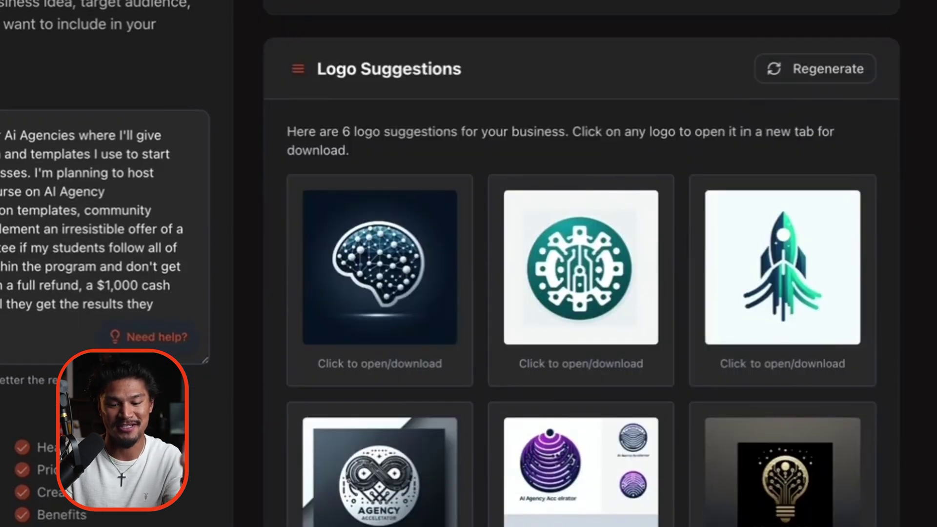
{"action": "scroll", "coordinate": [707, 486], "scroll_direction": "down", "scroll_amount": 1}
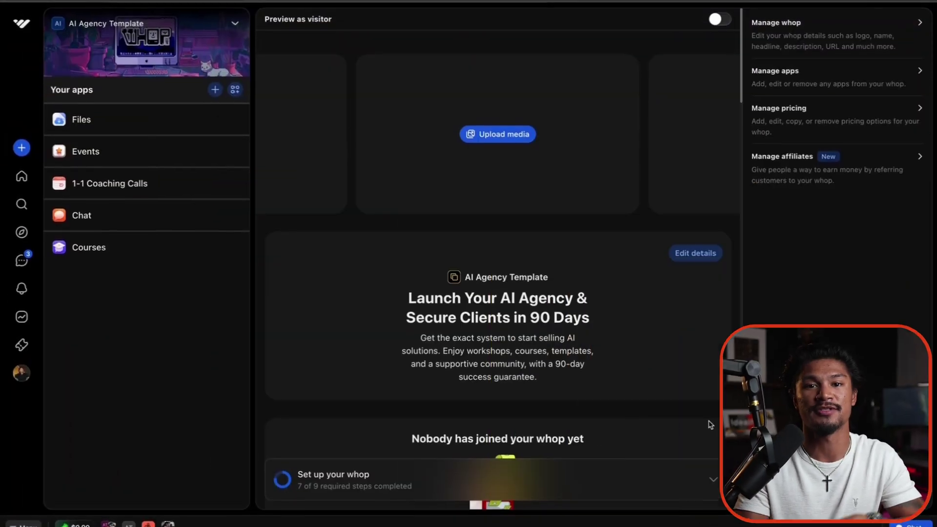
Step: Review the AI Agency Template whop page, checking its apps, creator bio, personas, pricing and FAQ sections
{"action": "scroll", "coordinate": [708, 430], "scroll_direction": "down", "scroll_amount": 20}
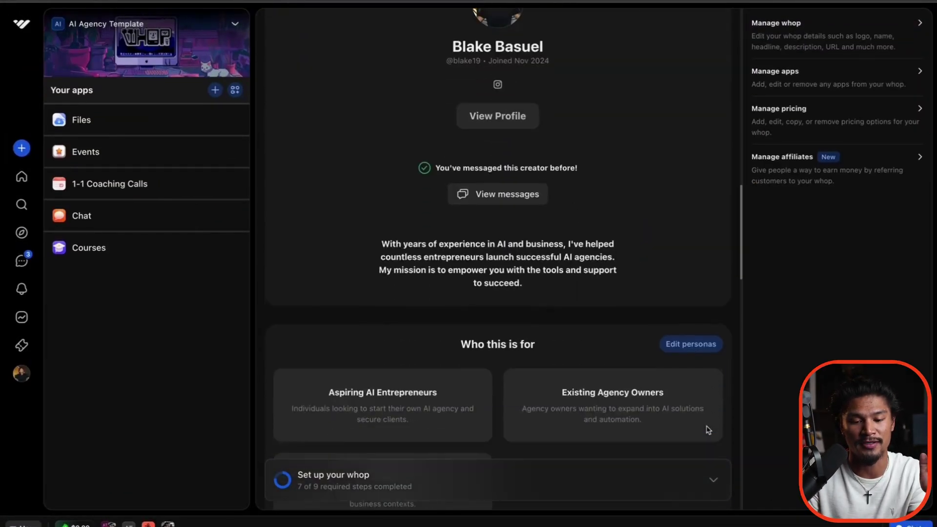
{"action": "scroll", "coordinate": [708, 430], "scroll_direction": "up", "scroll_amount": 3}
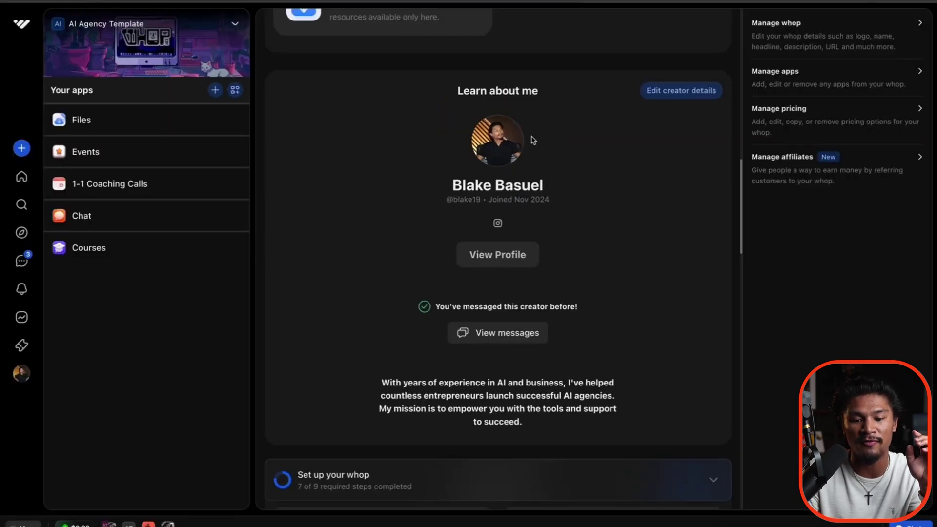
{"action": "scroll", "coordinate": [547, 161], "scroll_direction": "down", "scroll_amount": 2}
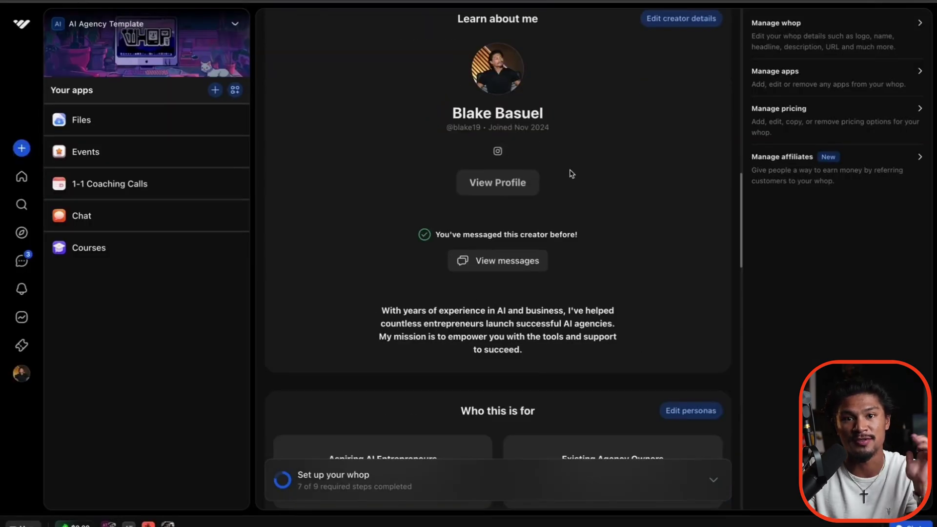
{"action": "scroll", "coordinate": [573, 174], "scroll_direction": "up", "scroll_amount": 12}
{"action": "scroll", "coordinate": [573, 205], "scroll_direction": "down", "scroll_amount": 6}
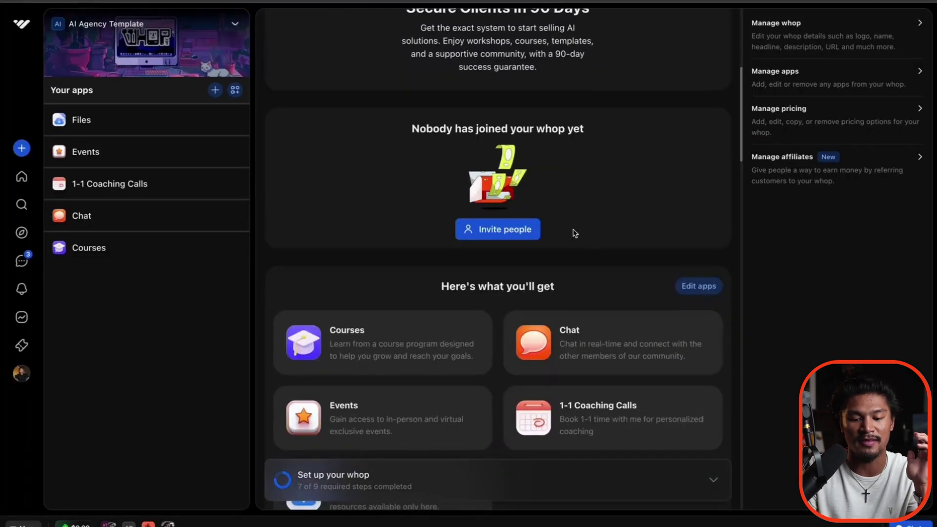
{"action": "scroll", "coordinate": [573, 230], "scroll_direction": "down", "scroll_amount": 2}
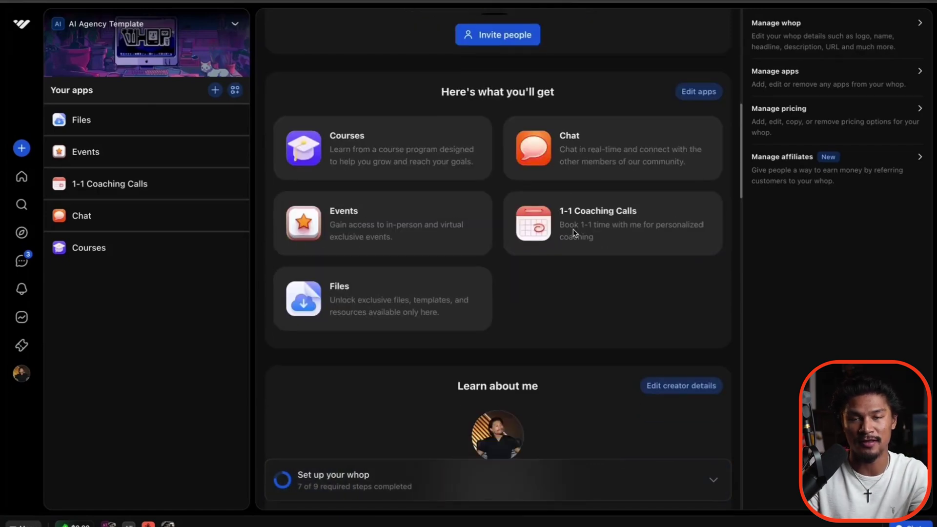
{"action": "scroll", "coordinate": [589, 302], "scroll_direction": "down", "scroll_amount": 1}
{"action": "scroll", "coordinate": [589, 301], "scroll_direction": "up", "scroll_amount": 2}
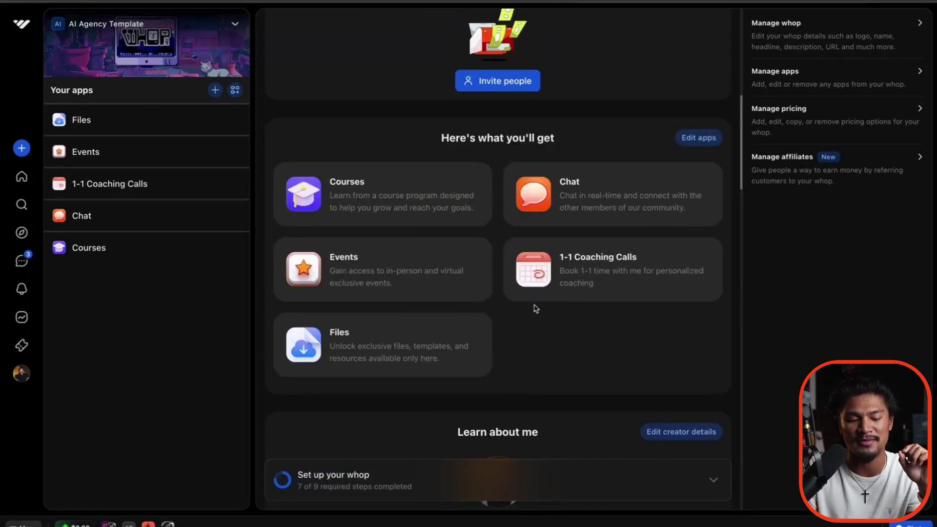
{"action": "scroll", "coordinate": [604, 341], "scroll_direction": "down", "scroll_amount": 15}
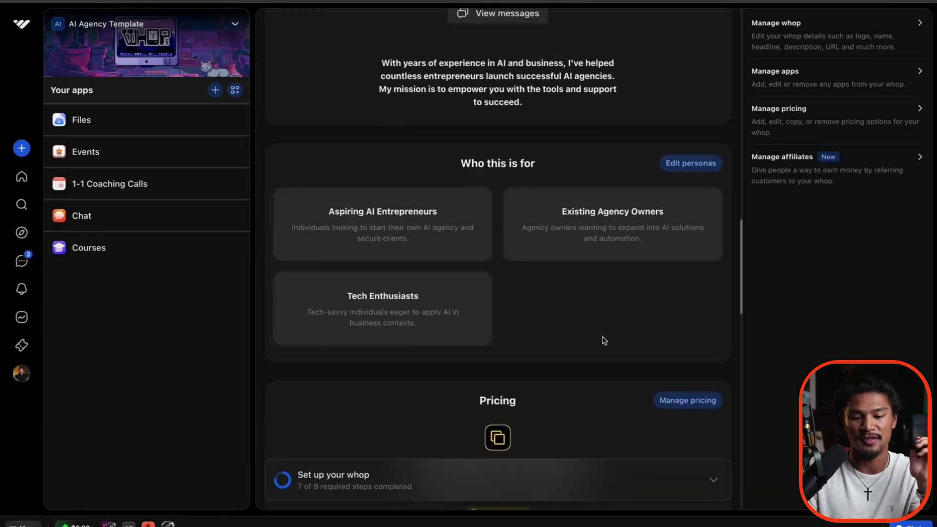
{"action": "scroll", "coordinate": [603, 340], "scroll_direction": "down", "scroll_amount": 9}
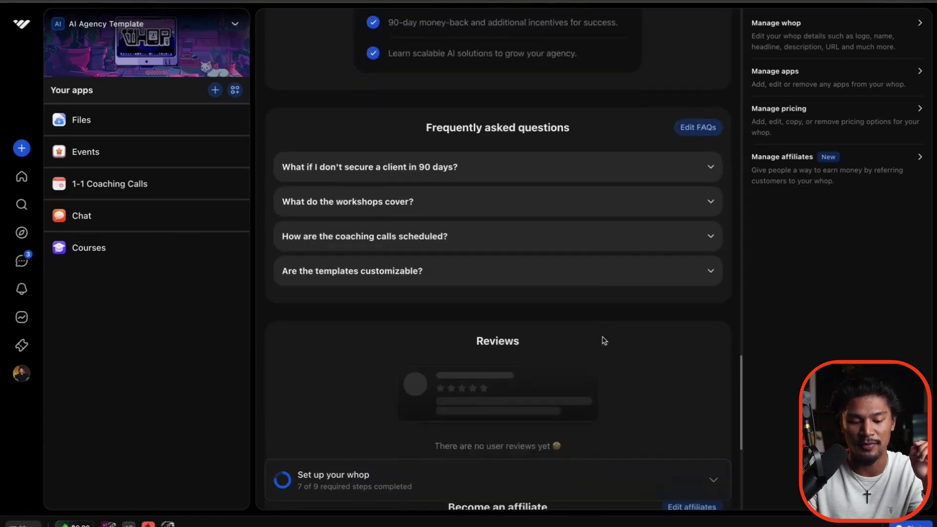
{"action": "left_click", "coordinate": [703, 469]}
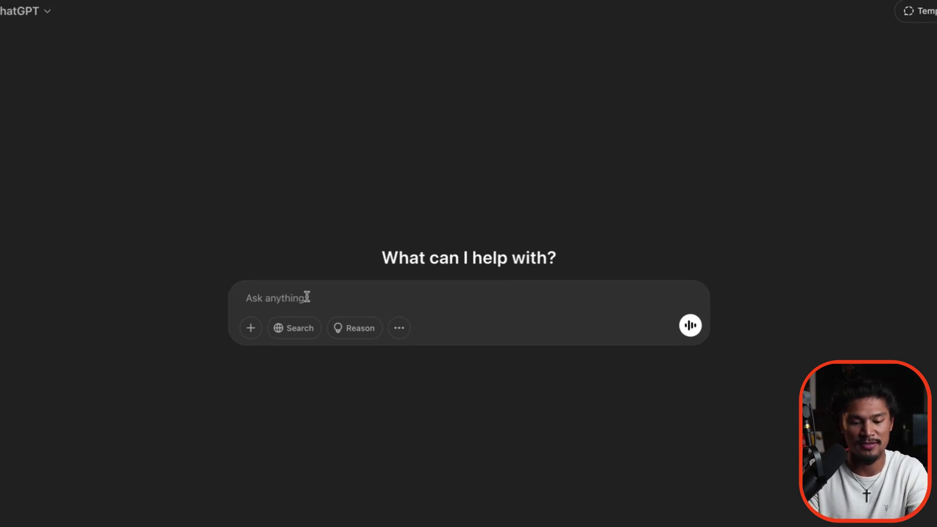
Step: Ask ChatGPT for a banner image for the AI Agency Template using the attached logo, and download the generated banner
{"action": "type", "text": "Help me create a banner image for the AI Agency Template using this logo"}
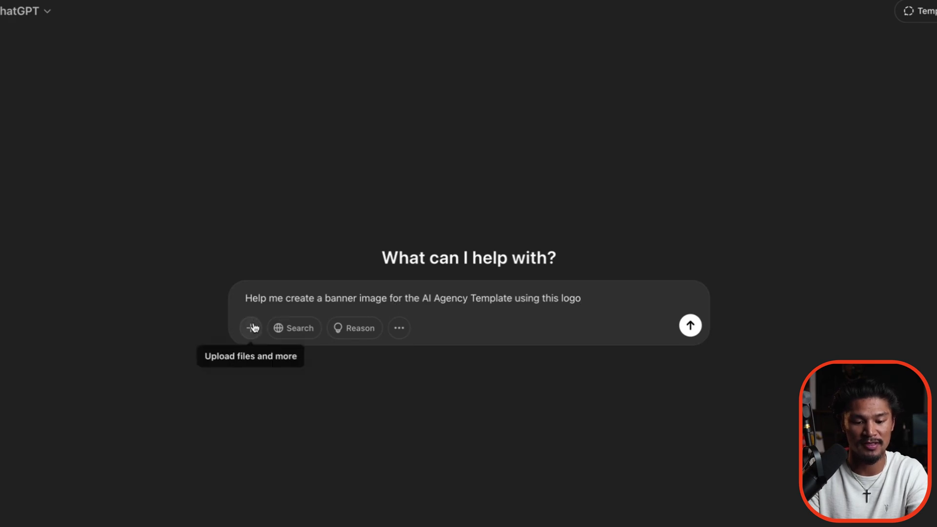
{"action": "key", "text": "ctrl+v"}
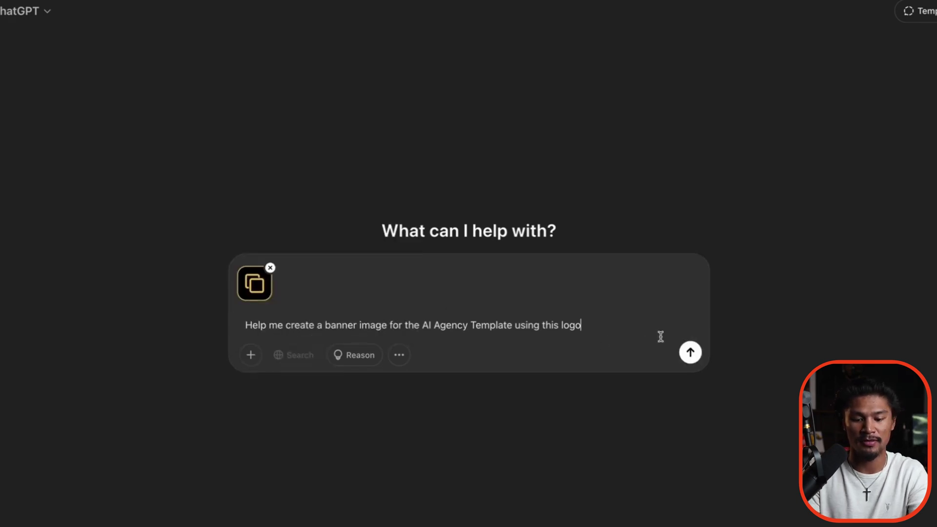
{"action": "left_click", "coordinate": [690, 354]}
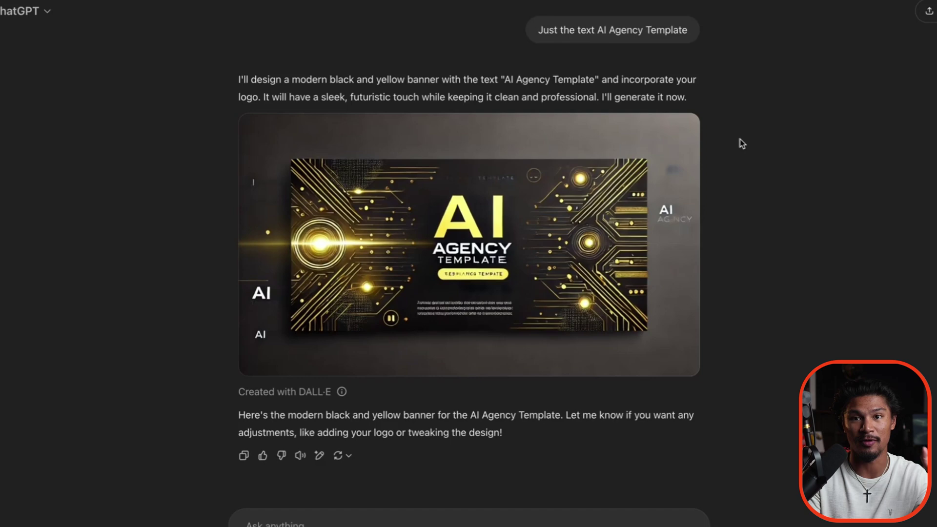
{"action": "left_click", "coordinate": [687, 130]}
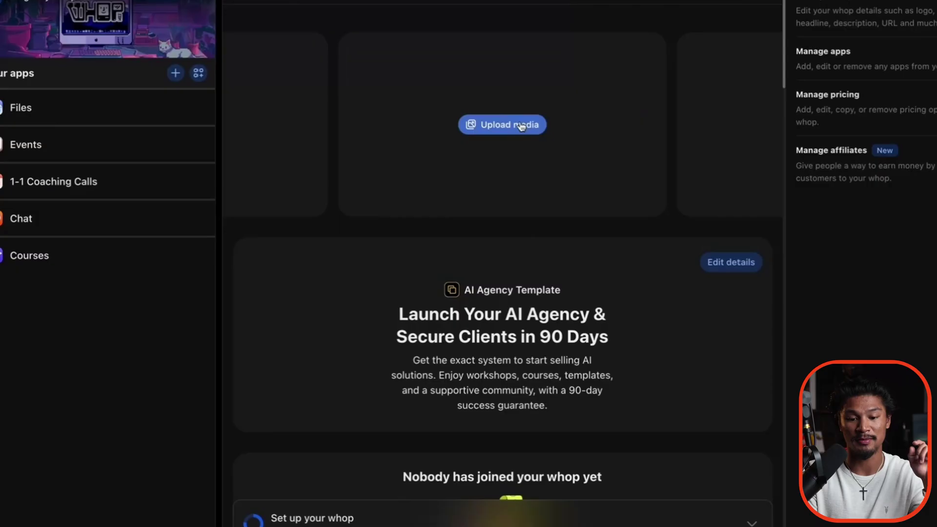
Step: Switch to Whop and upload the downloaded DALL-E banner as the whop's gallery image, saving it with the full-frame crop
{"action": "left_click", "coordinate": [517, 126]}
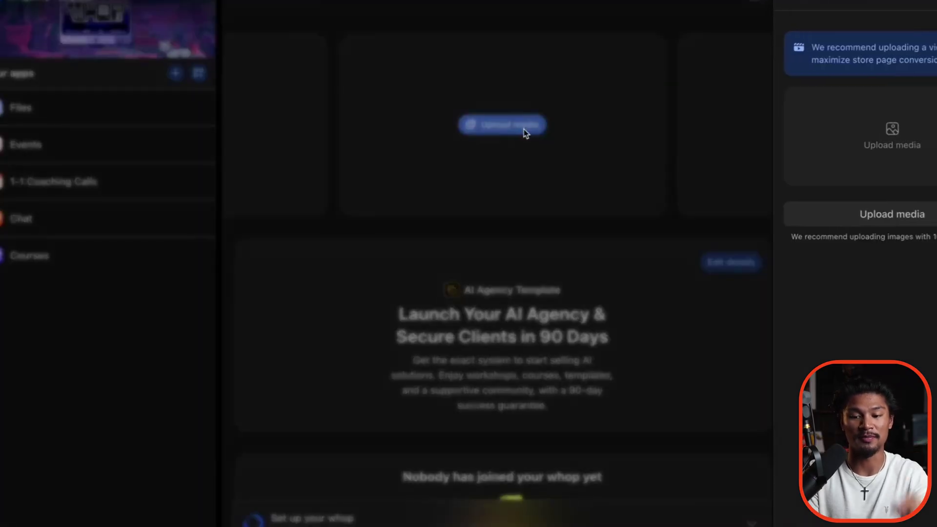
{"action": "left_click", "coordinate": [893, 151]}
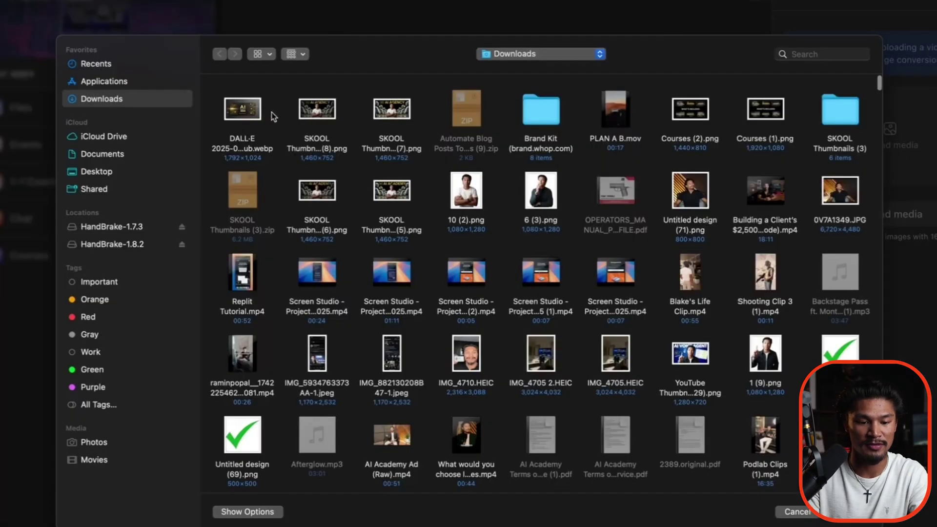
{"action": "double_click", "coordinate": [244, 110]}
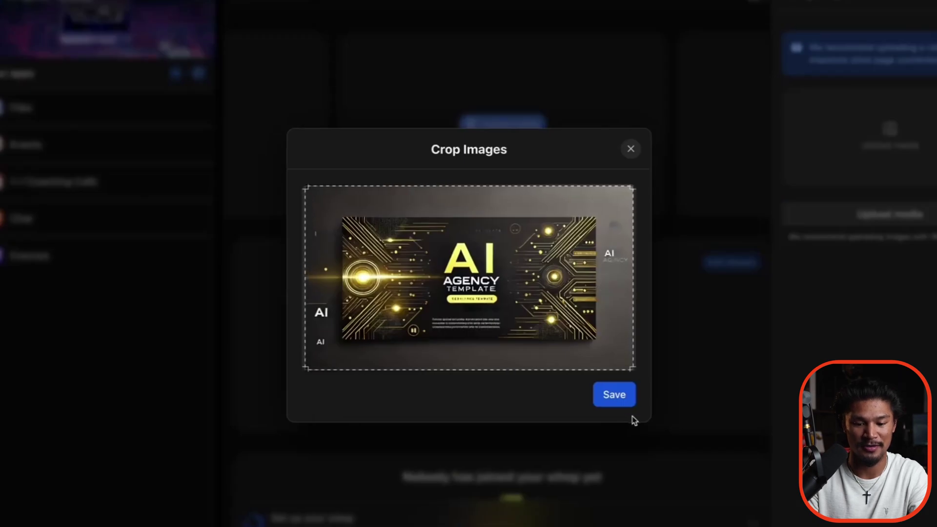
{"action": "left_click", "coordinate": [623, 400]}
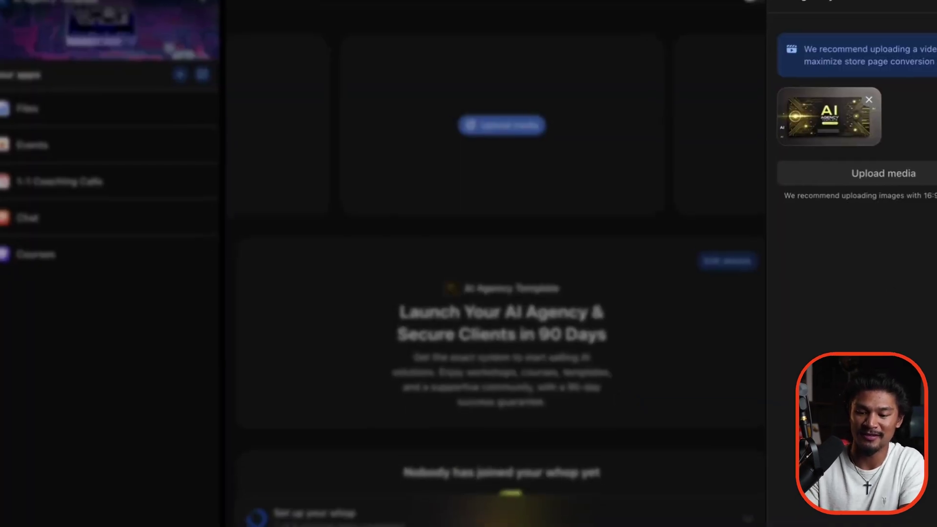
{"action": "left_click", "coordinate": [837, 509]}
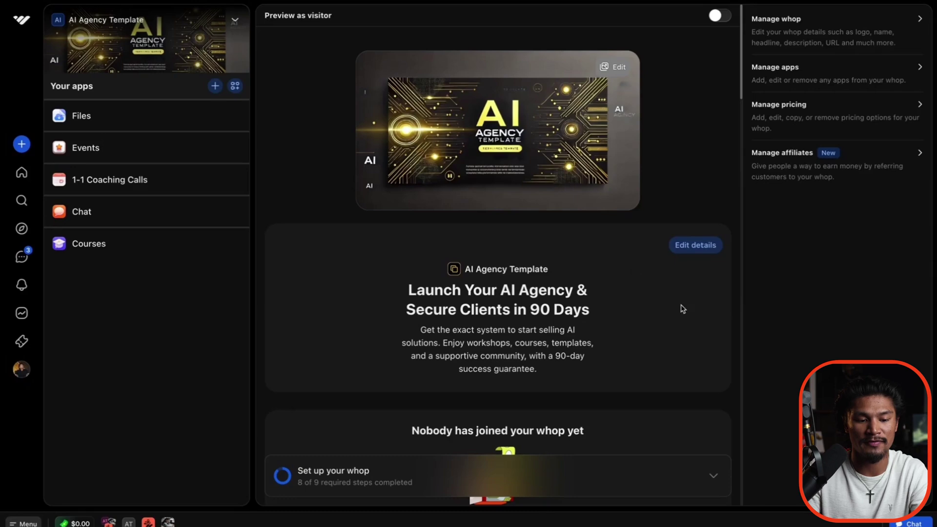
Step: Check the generator's Recommended Apps section for the apps to include in the whop
{"action": "left_click", "coordinate": [235, 86]}
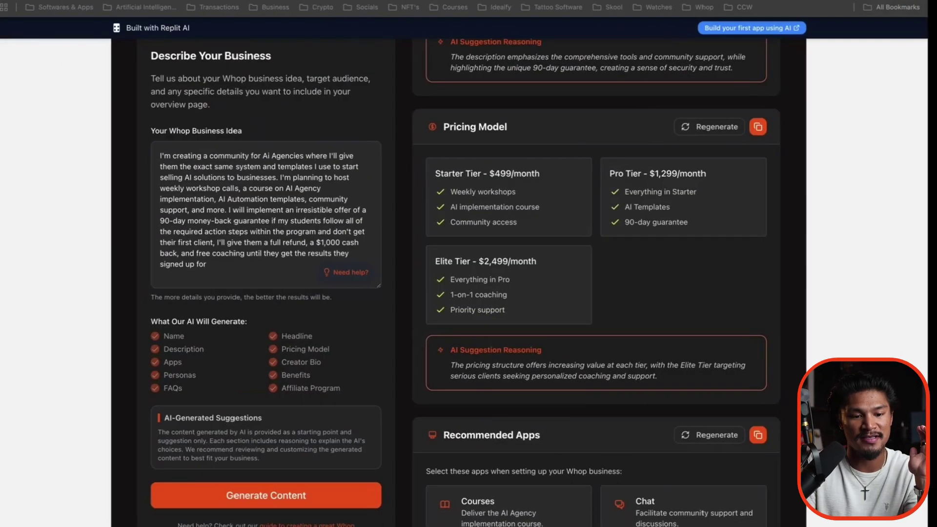
{"action": "scroll", "coordinate": [537, 220], "scroll_direction": "down", "scroll_amount": 5}
{"action": "scroll", "coordinate": [639, 295], "scroll_direction": "down", "scroll_amount": 1}
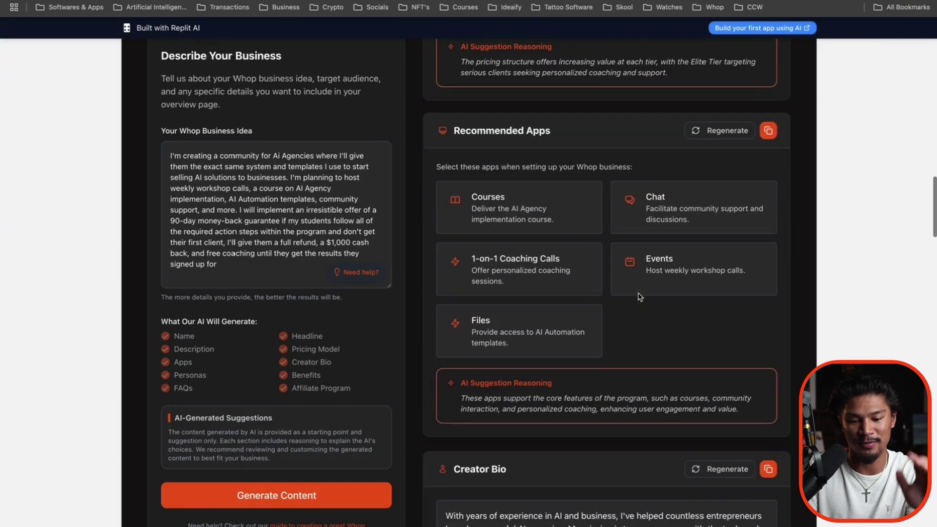
{"action": "scroll", "coordinate": [640, 296], "scroll_direction": "right", "scroll_amount": 2}
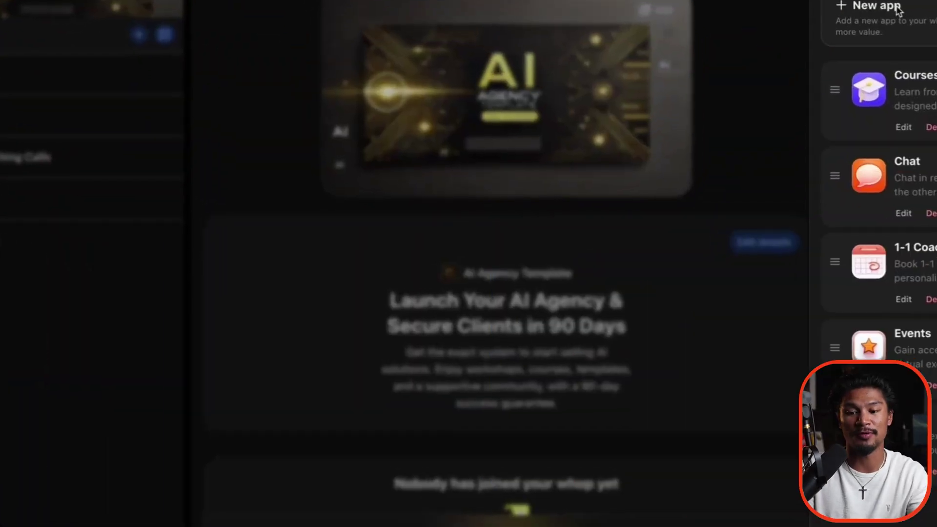
Step: Browse the catalogue of apps that can be added to the whop
{"action": "left_click", "coordinate": [896, 8]}
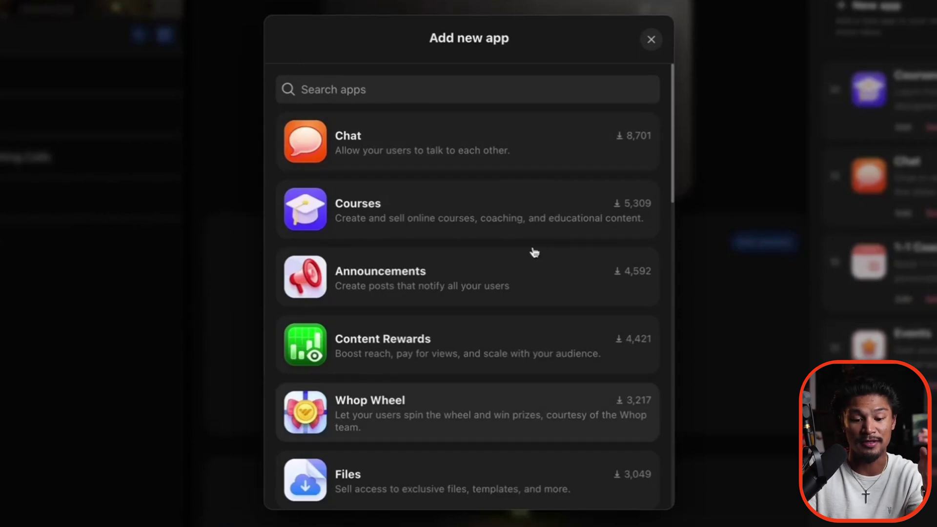
{"action": "scroll", "coordinate": [534, 252], "scroll_direction": "down", "scroll_amount": 5}
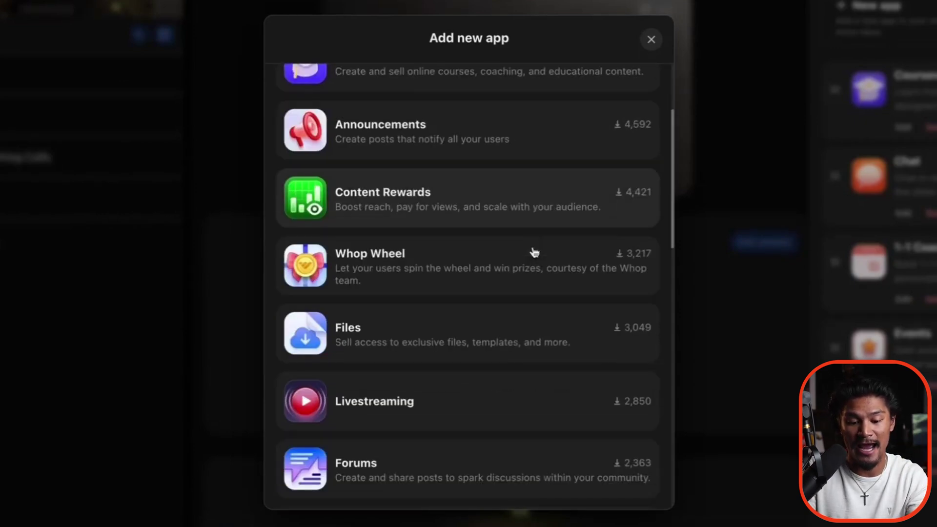
{"action": "scroll", "coordinate": [533, 251], "scroll_direction": "down", "scroll_amount": 2}
{"action": "scroll", "coordinate": [532, 252], "scroll_direction": "up", "scroll_amount": 7}
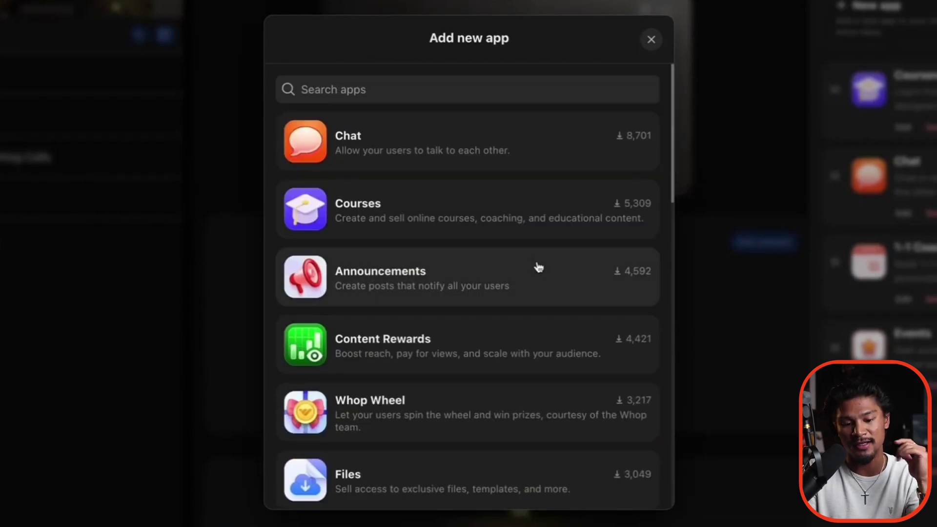
{"action": "scroll", "coordinate": [565, 219], "scroll_direction": "down", "scroll_amount": 1}
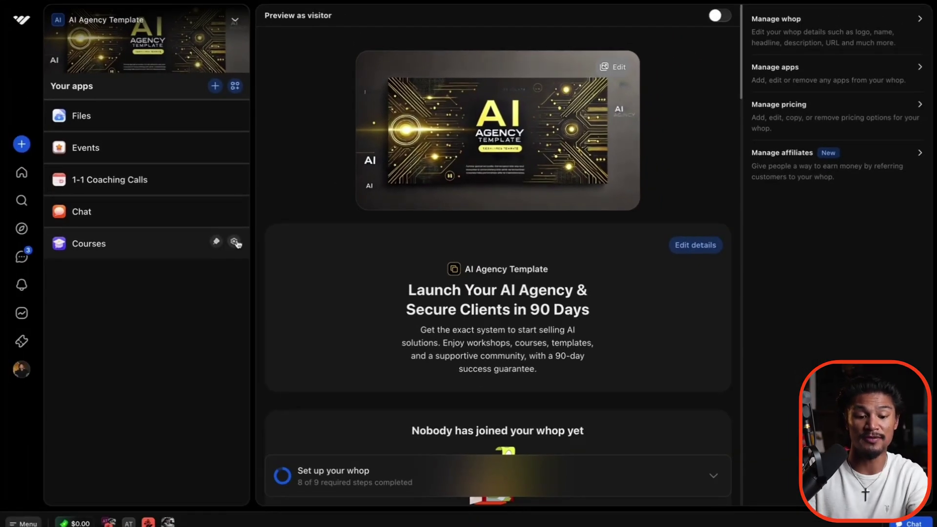
Step: Rename the whop's Courses app to "AI Agency Course" in its settings
{"action": "left_click", "coordinate": [235, 242]}
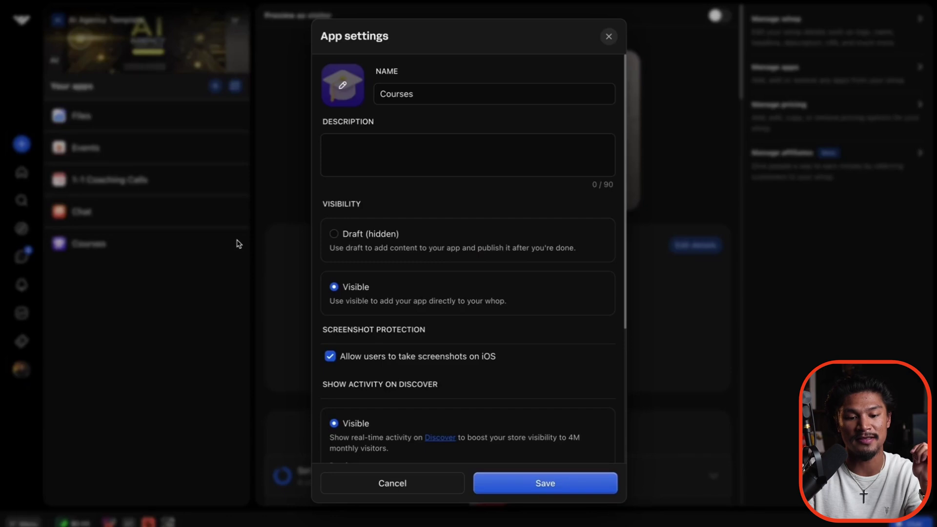
{"action": "double_click", "coordinate": [461, 95]}
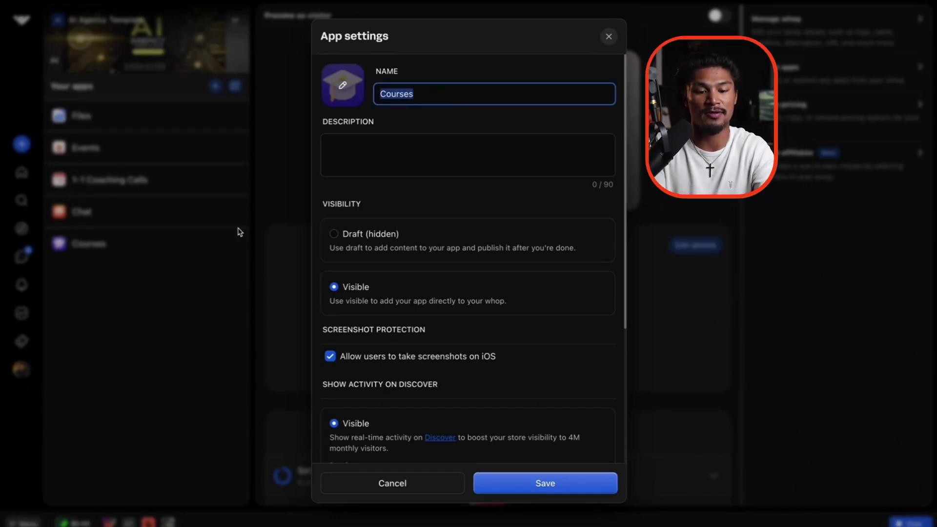
{"action": "type", "text": "AI Agency"}
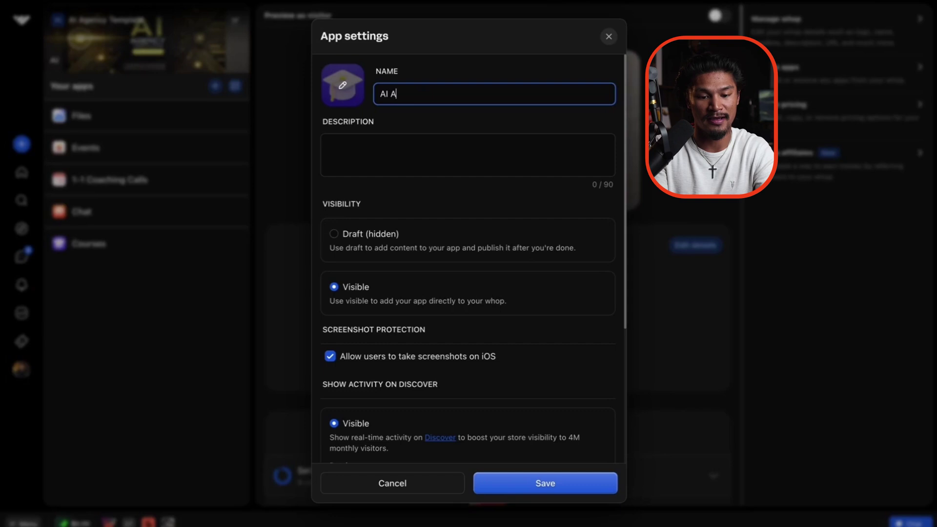
Step: Give the course app a custom gold graduation-cap icon and the description "Take our premium AI Agency course", and save the settings
{"action": "left_click", "coordinate": [337, 93]}
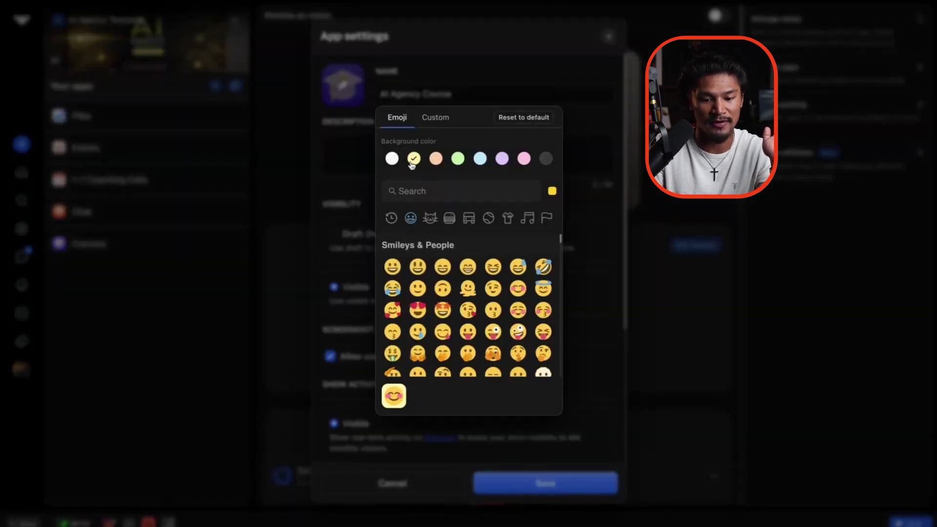
{"action": "left_click", "coordinate": [436, 121]}
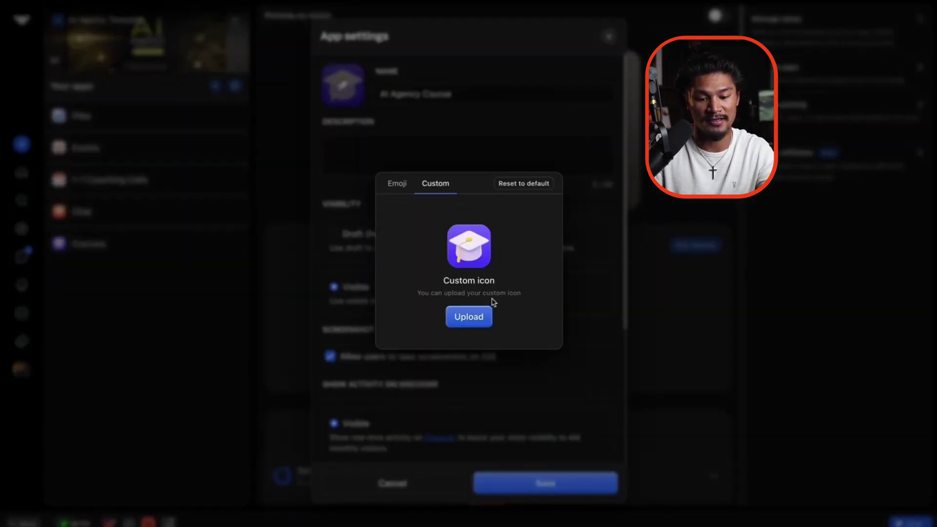
{"action": "left_click", "coordinate": [409, 164]}
{"action": "type", "text": "Take our premium AI Agency course"}
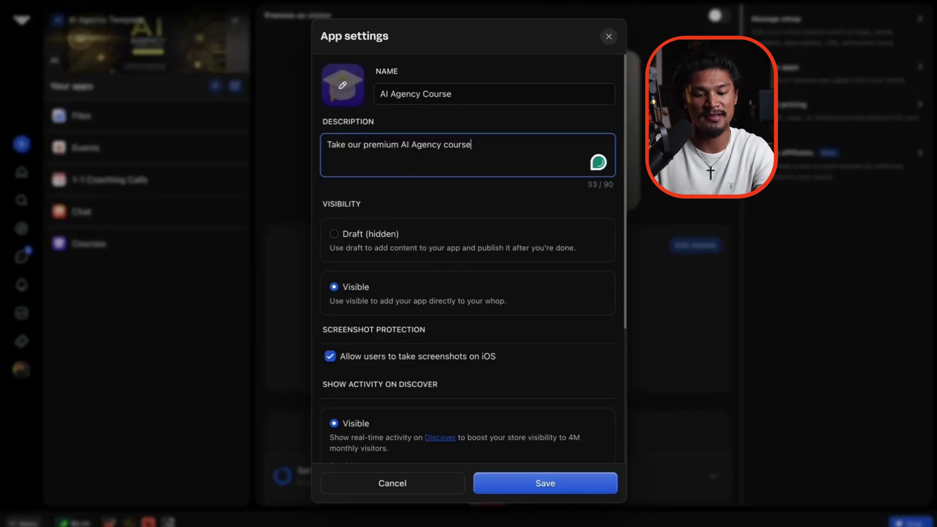
{"action": "scroll", "coordinate": [459, 320], "scroll_direction": "down", "scroll_amount": 2}
{"action": "scroll", "coordinate": [459, 319], "scroll_direction": "down", "scroll_amount": 3}
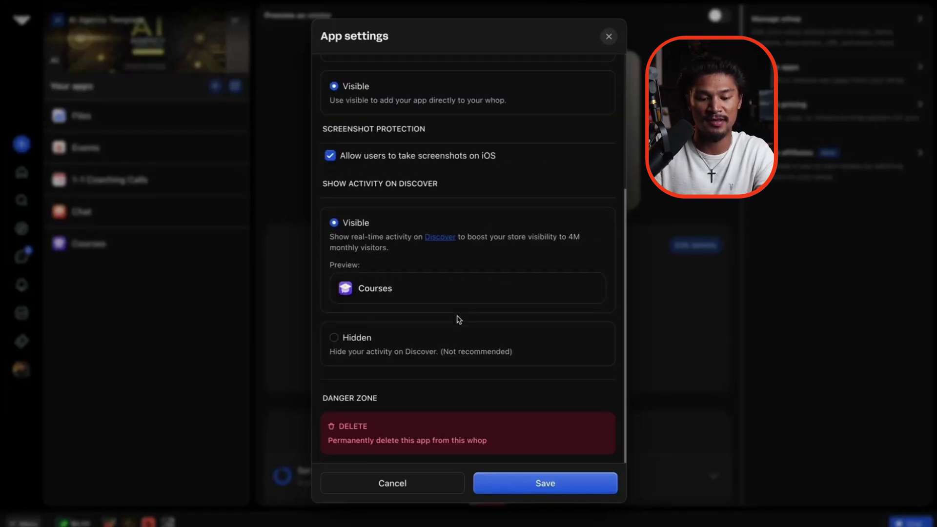
{"action": "left_click", "coordinate": [545, 483]}
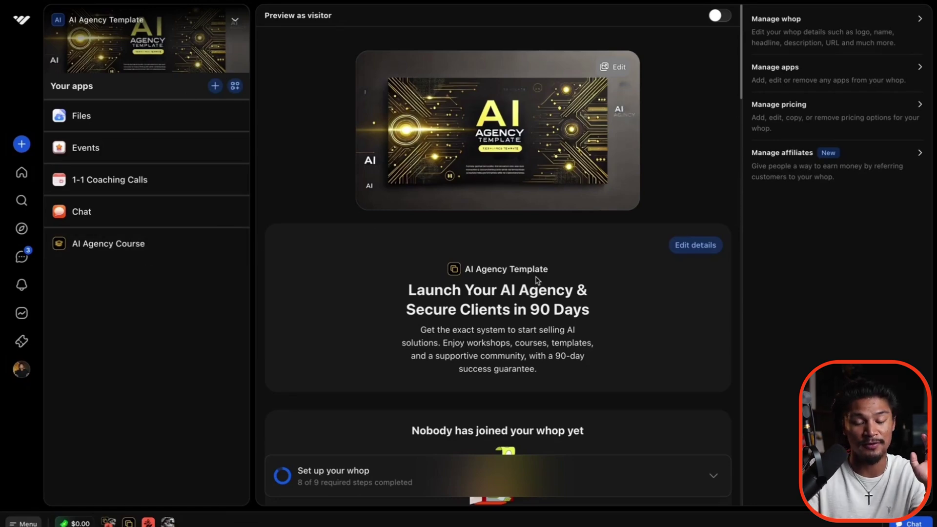
Step: Review the whop page's "Here's what you'll get" section with the customized app names, icons and descriptions
{"action": "scroll", "coordinate": [673, 307], "scroll_direction": "down", "scroll_amount": 10}
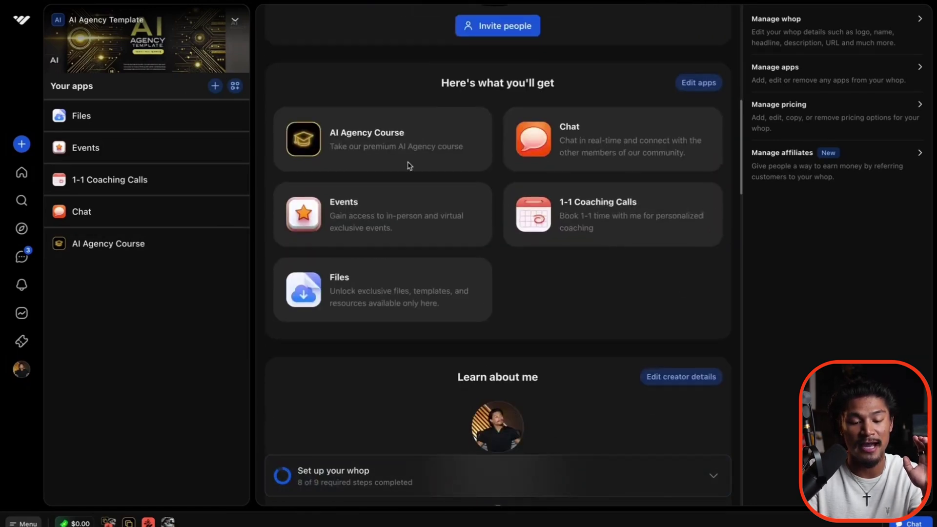
{"action": "scroll", "coordinate": [409, 166], "scroll_direction": "up", "scroll_amount": 1}
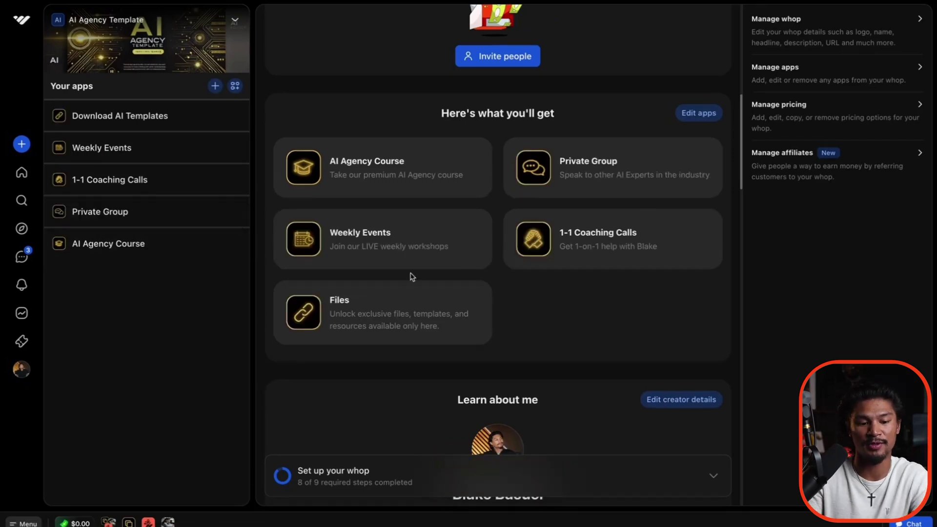
{"action": "scroll", "coordinate": [410, 275], "scroll_direction": "down", "scroll_amount": 2}
{"action": "scroll", "coordinate": [412, 277], "scroll_direction": "up", "scroll_amount": 3}
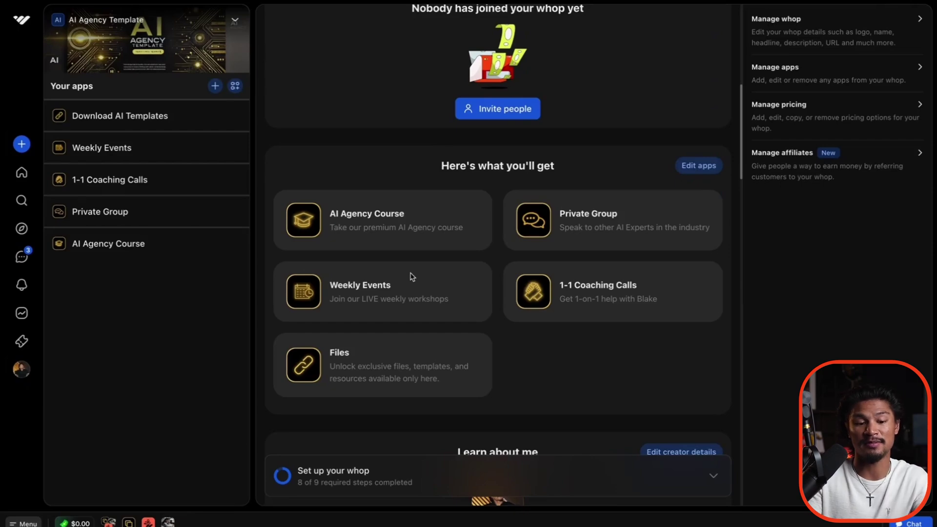
{"action": "scroll", "coordinate": [383, 268], "scroll_direction": "up", "scroll_amount": 9}
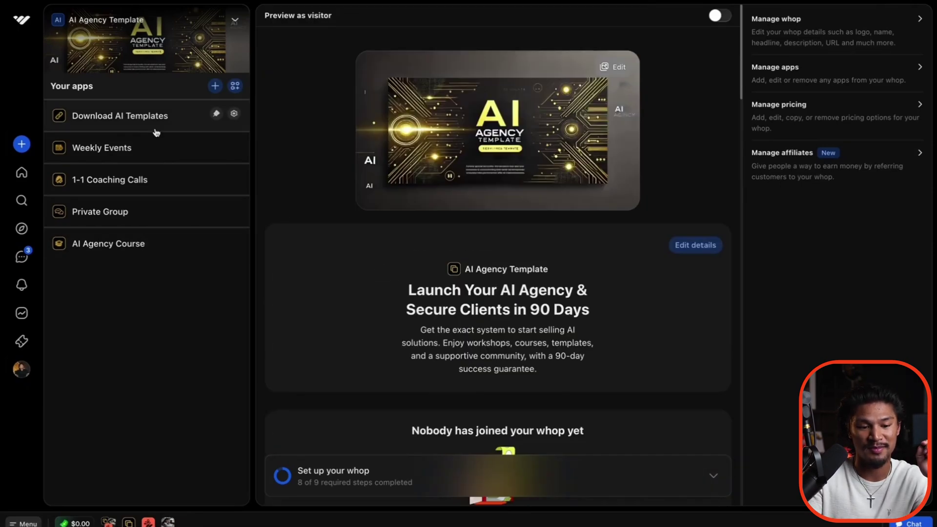
Step: Open the course configuration of the AI Agency Course app
{"action": "left_click", "coordinate": [168, 242]}
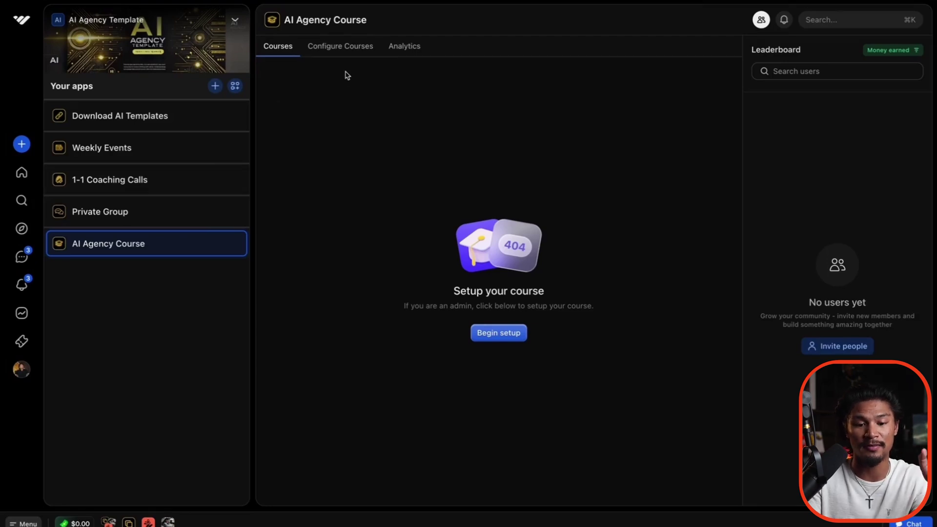
{"action": "left_click", "coordinate": [357, 49]}
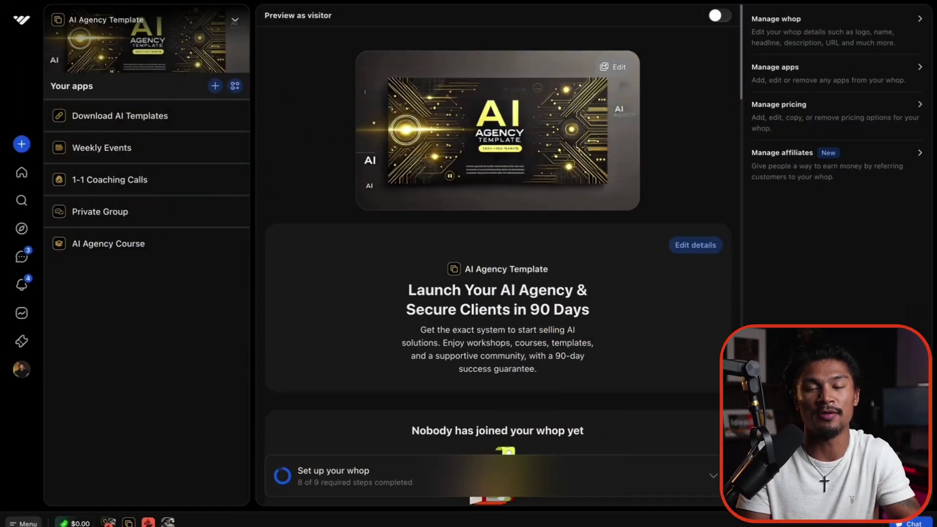
Step: Start the payout setup from the whop's setup checklist with United States as the account country
{"action": "left_click", "coordinate": [713, 475]}
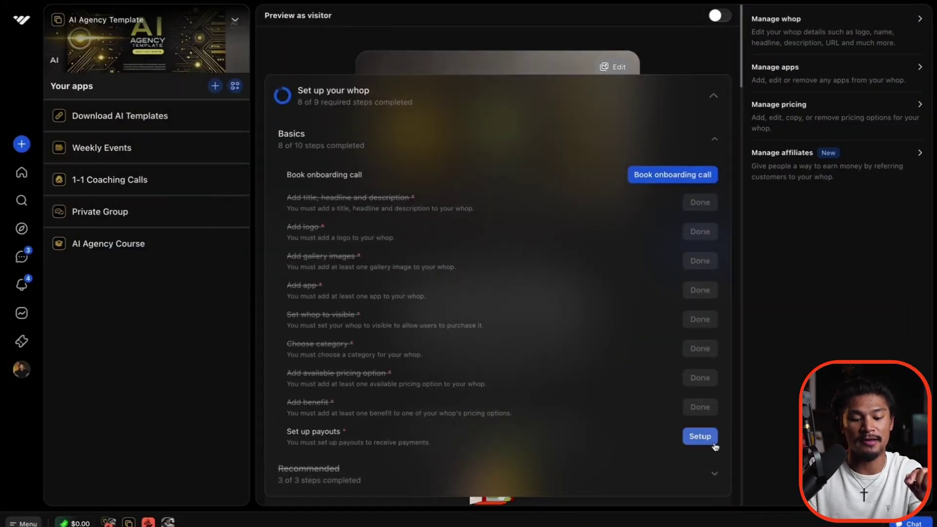
{"action": "left_click", "coordinate": [700, 436]}
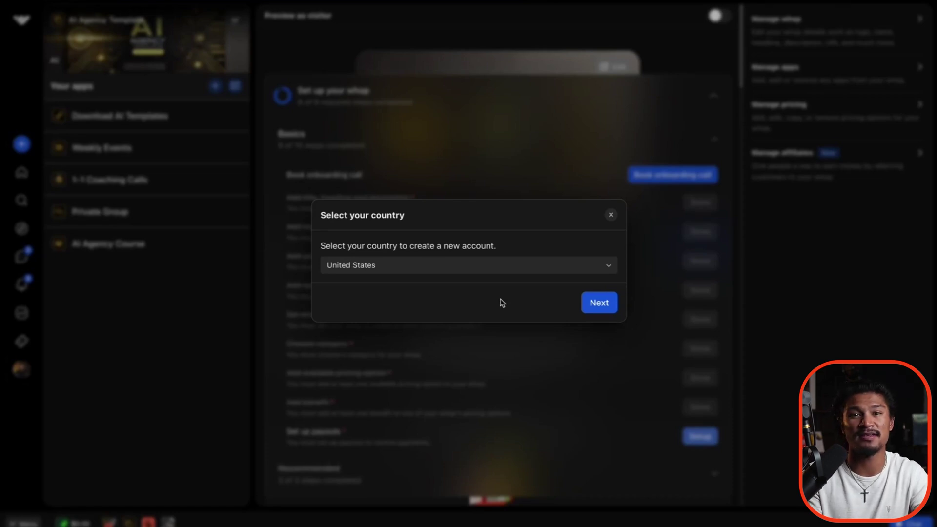
{"action": "left_click", "coordinate": [608, 310]}
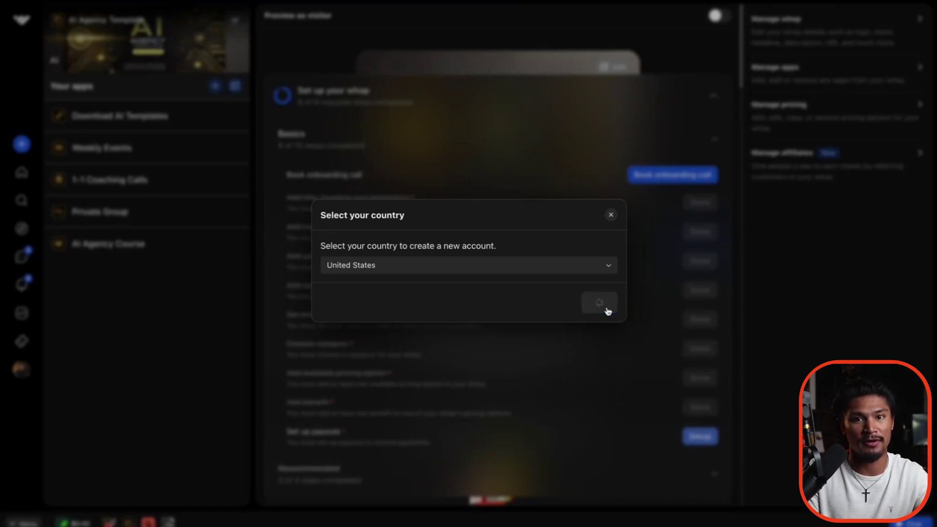
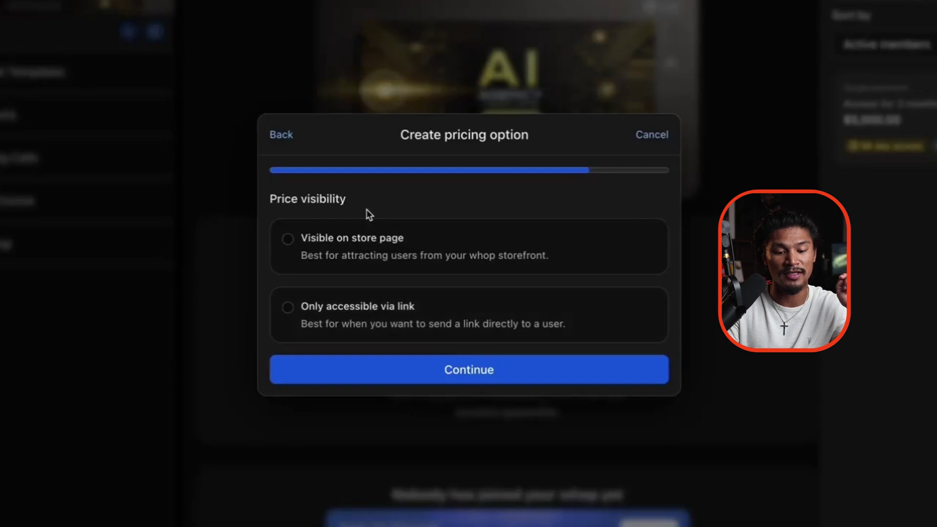
Step: Make the new pricing option only accessible via link and continue the pricing setup
{"action": "left_click", "coordinate": [393, 320]}
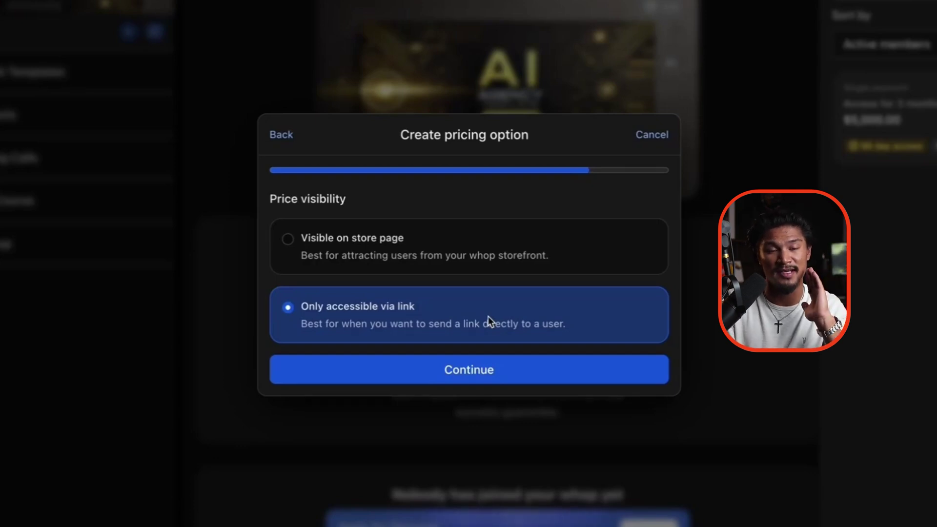
{"action": "left_click", "coordinate": [477, 377]}
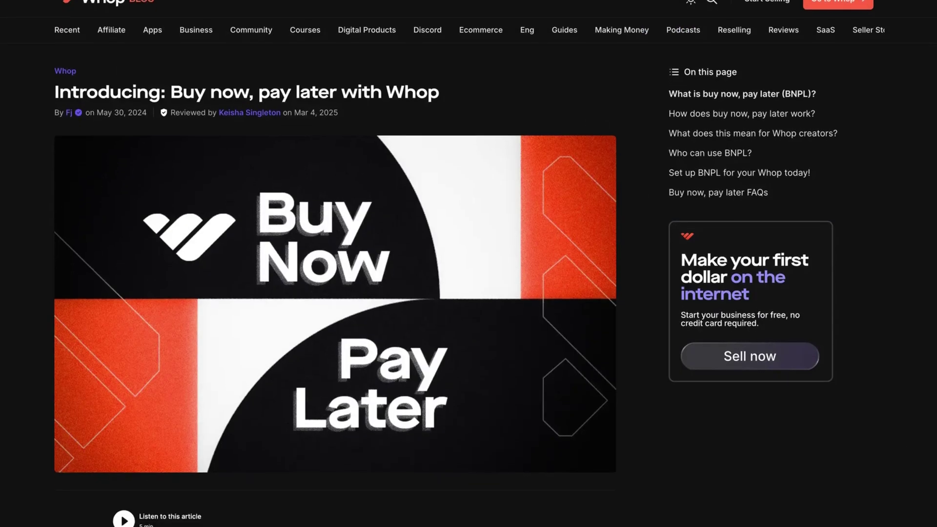
Step: Read the Whop blog article introducing buy now, pay later, including what it is and how it works
{"action": "scroll", "coordinate": [335, 263], "scroll_direction": "down", "scroll_amount": 12}
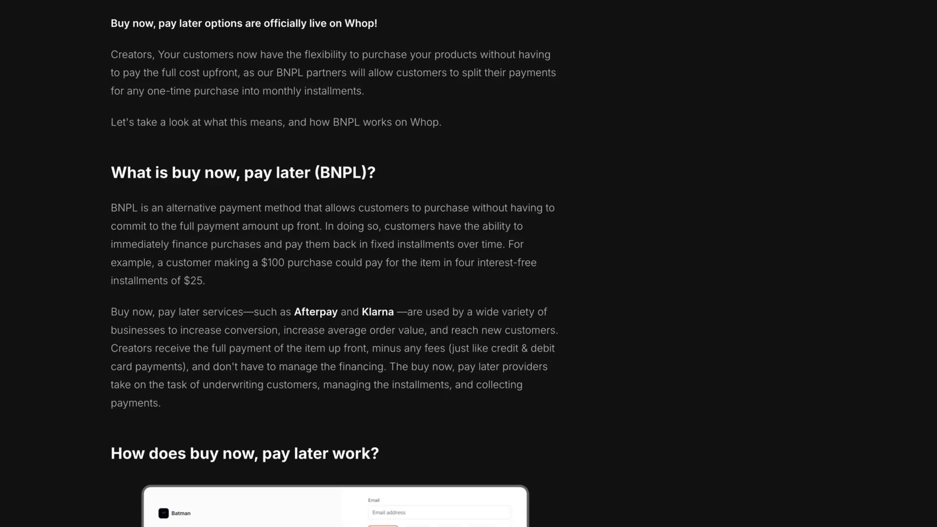
{"action": "scroll", "coordinate": [333, 264], "scroll_direction": "down", "scroll_amount": 2}
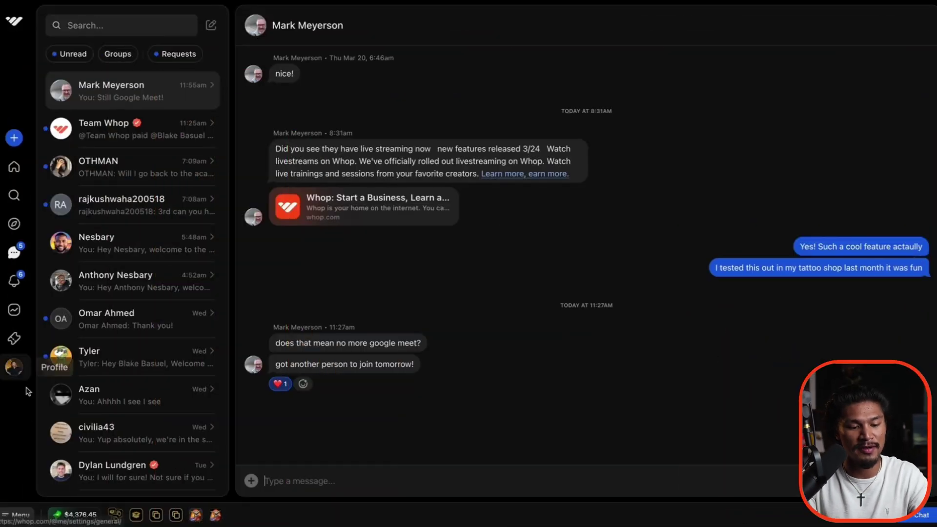
Step: Open the AI Academy whop's Community chat and look back through its older messages
{"action": "left_click", "coordinate": [117, 518]}
{"action": "left_click", "coordinate": [167, 69]}
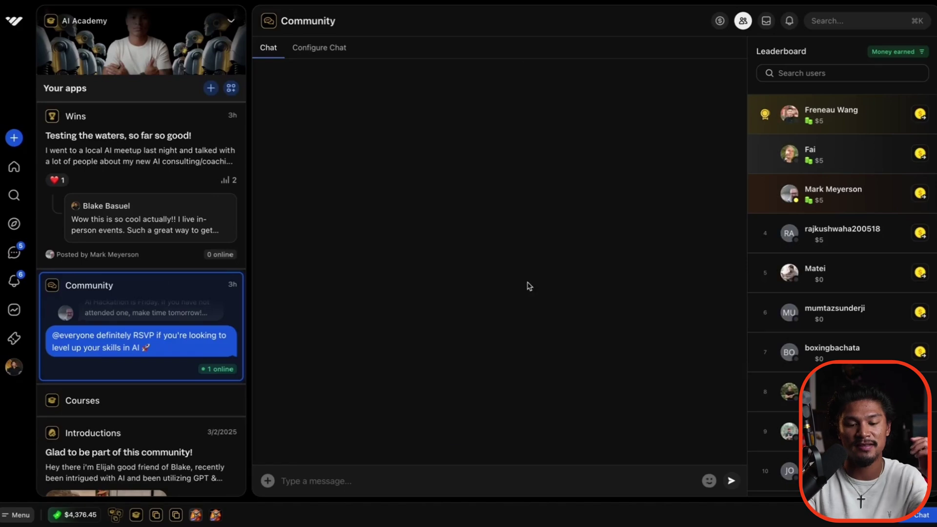
{"action": "scroll", "coordinate": [552, 273], "scroll_direction": "up", "scroll_amount": 15}
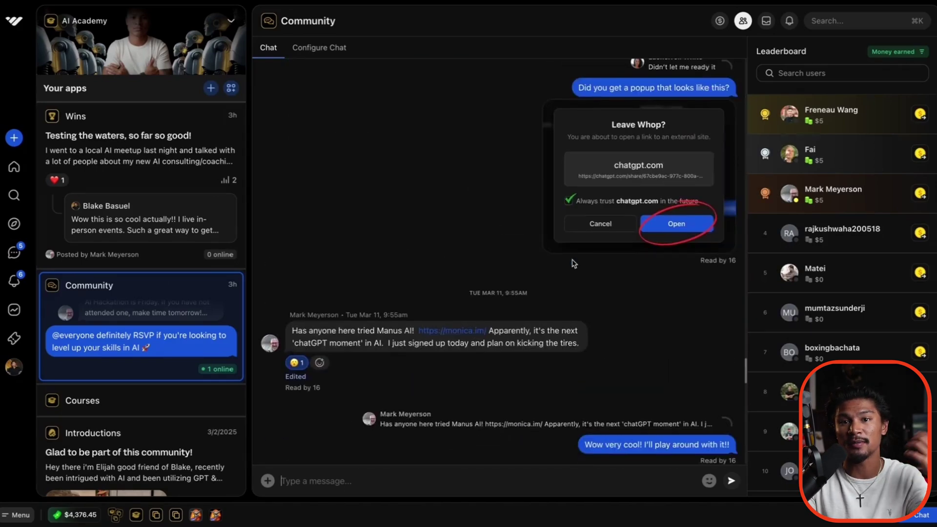
{"action": "scroll", "coordinate": [574, 264], "scroll_direction": "up", "scroll_amount": 8}
{"action": "scroll", "coordinate": [574, 264], "scroll_direction": "up", "scroll_amount": 5}
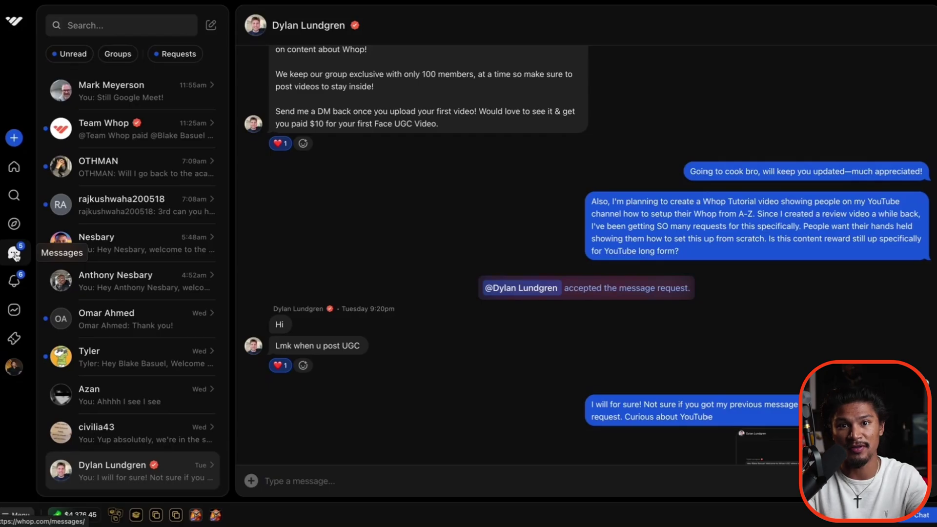
Step: Open the AI Academy dashboard and go to its marketing messages section
{"action": "left_click", "coordinate": [211, 25]}
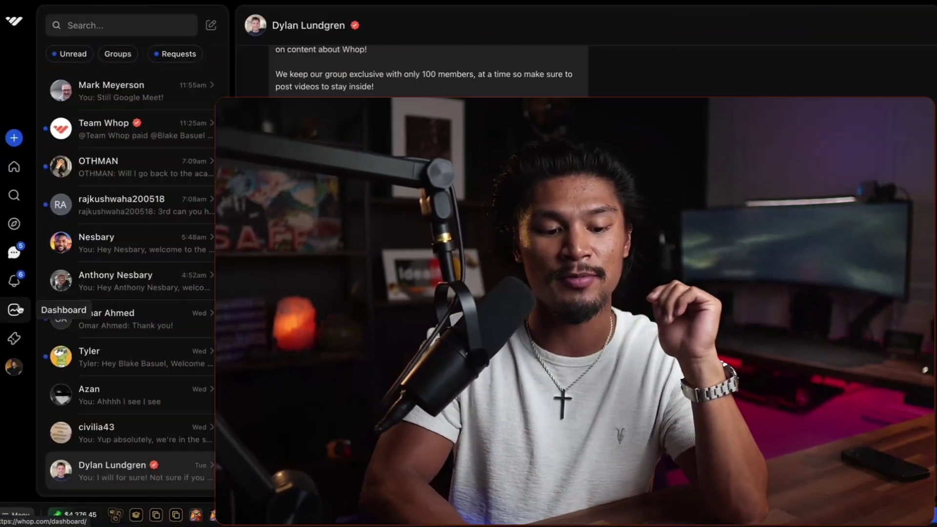
{"action": "left_click", "coordinate": [18, 309]}
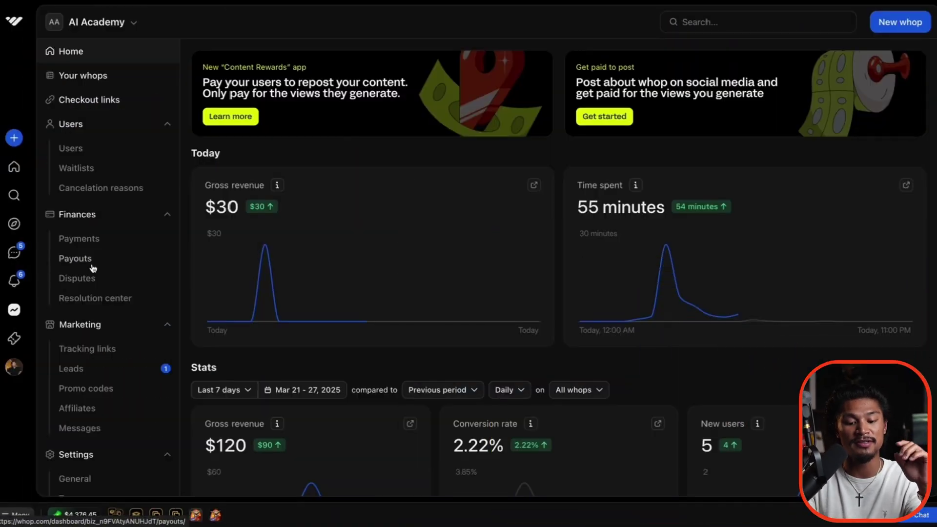
{"action": "scroll", "coordinate": [92, 268], "scroll_direction": "down", "scroll_amount": 1}
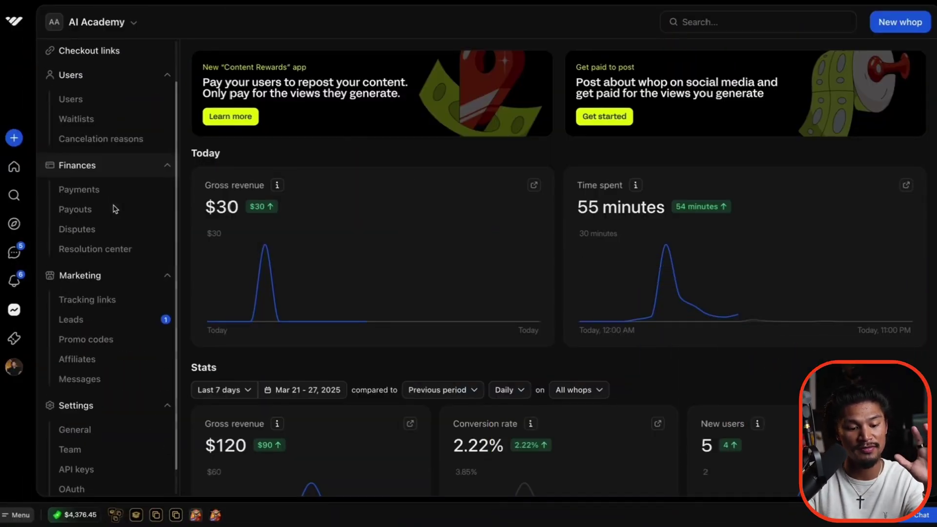
{"action": "left_click", "coordinate": [79, 373]}
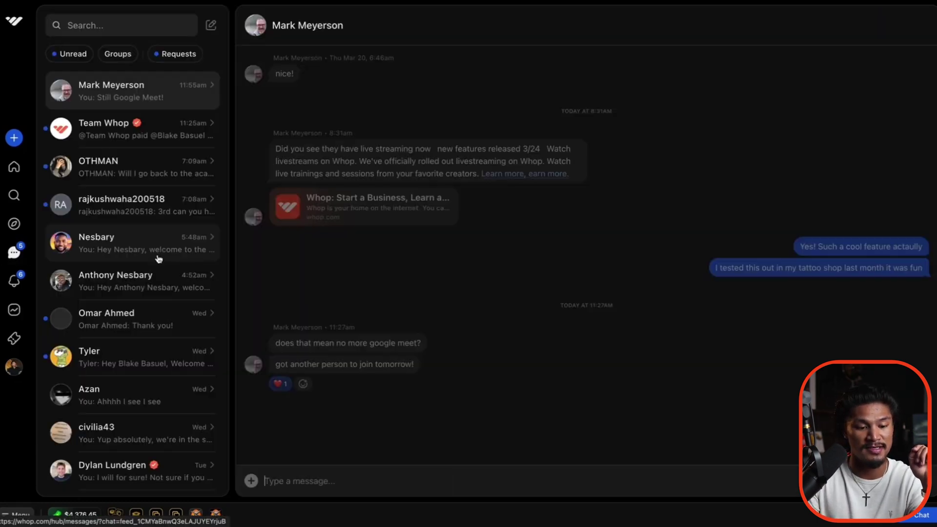
Step: Return to the direct messages inbox and open the conversation with a recently welcomed member
{"action": "left_click", "coordinate": [13, 251]}
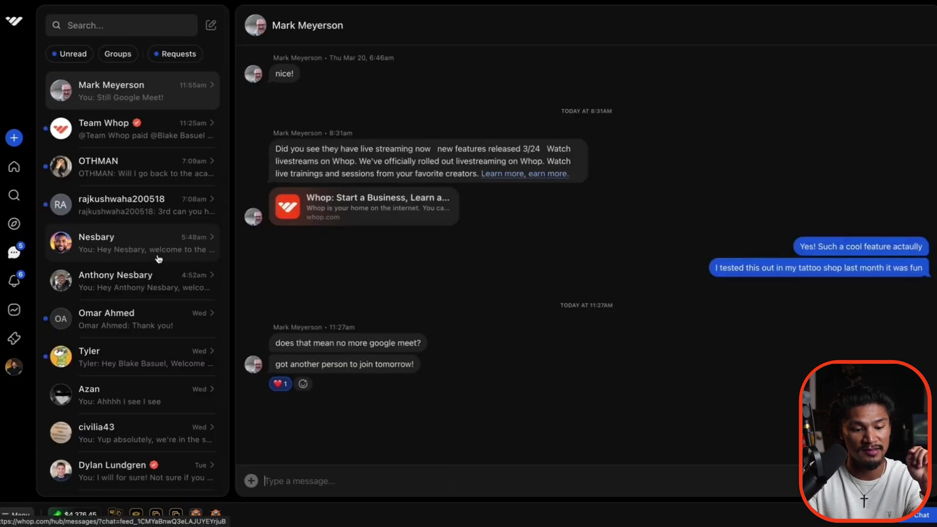
{"action": "left_click", "coordinate": [122, 242]}
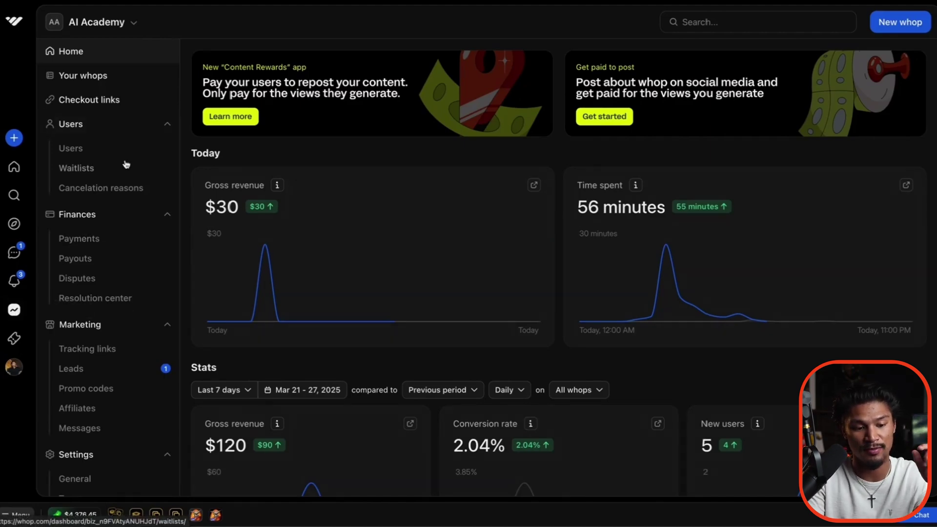
Step: Open AI Academy's general settings from the dashboard and find the legal documents section
{"action": "scroll", "coordinate": [113, 275], "scroll_direction": "down", "scroll_amount": 3}
{"action": "left_click", "coordinate": [76, 404]}
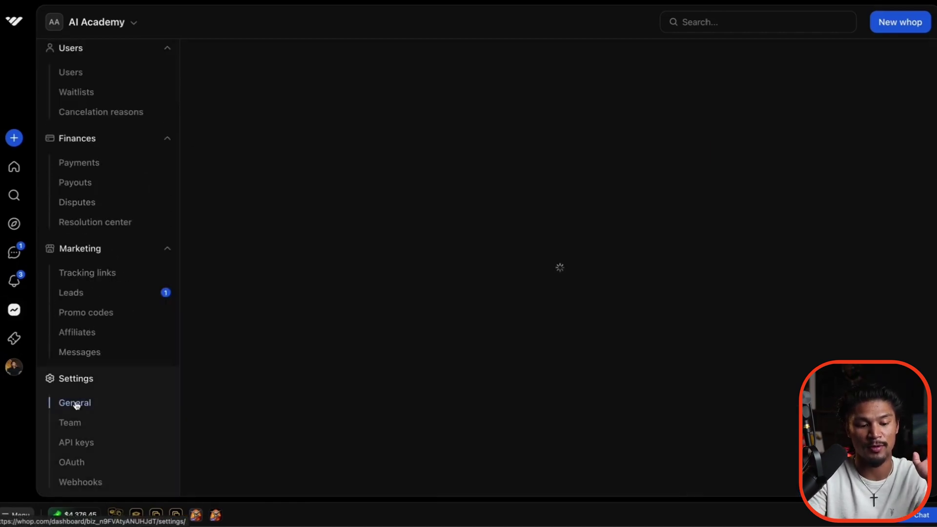
{"action": "scroll", "coordinate": [366, 339], "scroll_direction": "down", "scroll_amount": 10}
{"action": "scroll", "coordinate": [368, 338], "scroll_direction": "down", "scroll_amount": 10}
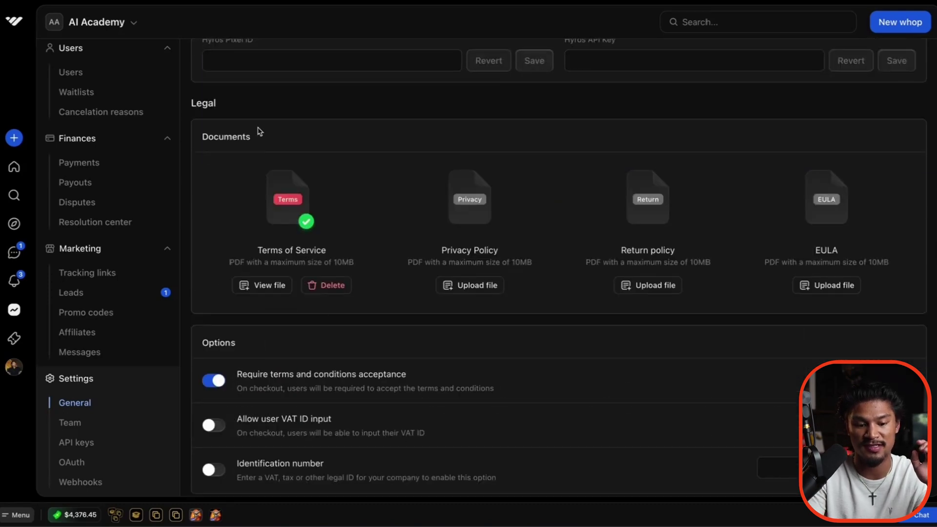
Step: Read through the uploaded Terms of Service PDF, and review the other document slots in the legal section
{"action": "left_click", "coordinate": [266, 289]}
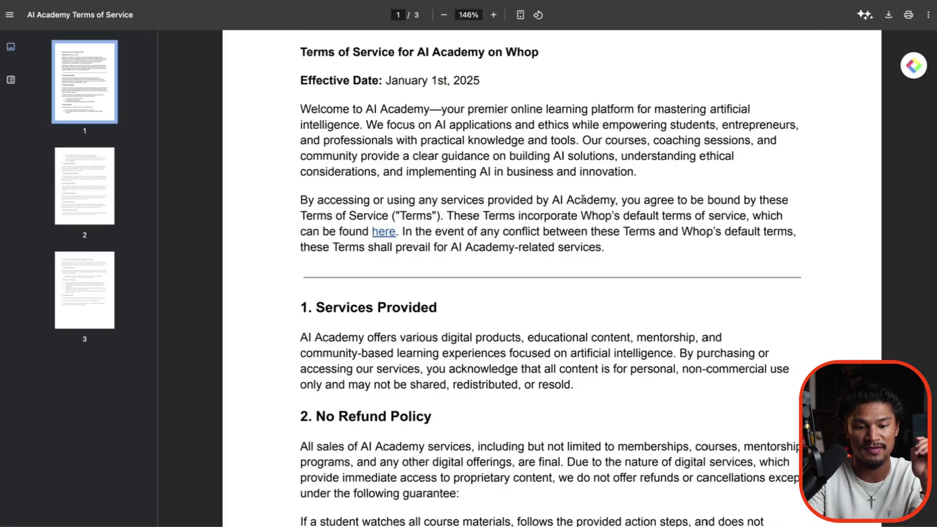
{"action": "scroll", "coordinate": [607, 244], "scroll_direction": "down", "scroll_amount": 20}
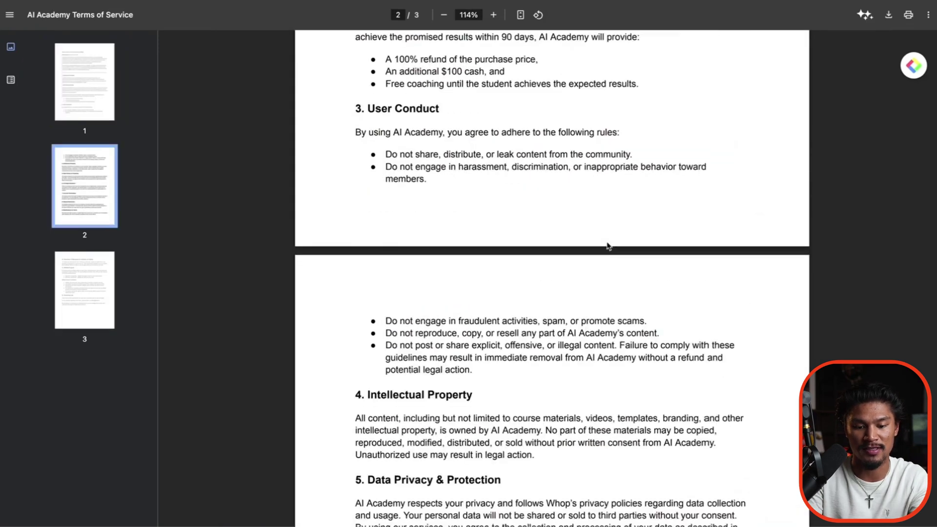
{"action": "scroll", "coordinate": [607, 245], "scroll_direction": "down", "scroll_amount": 5}
{"action": "scroll", "coordinate": [608, 246], "scroll_direction": "up", "scroll_amount": 20}
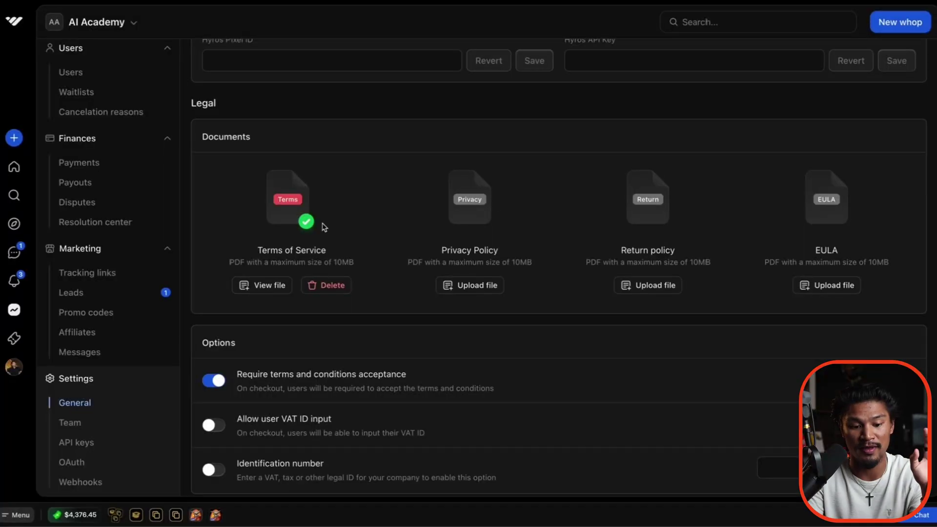
{"action": "scroll", "coordinate": [355, 240], "scroll_direction": "up", "scroll_amount": 1}
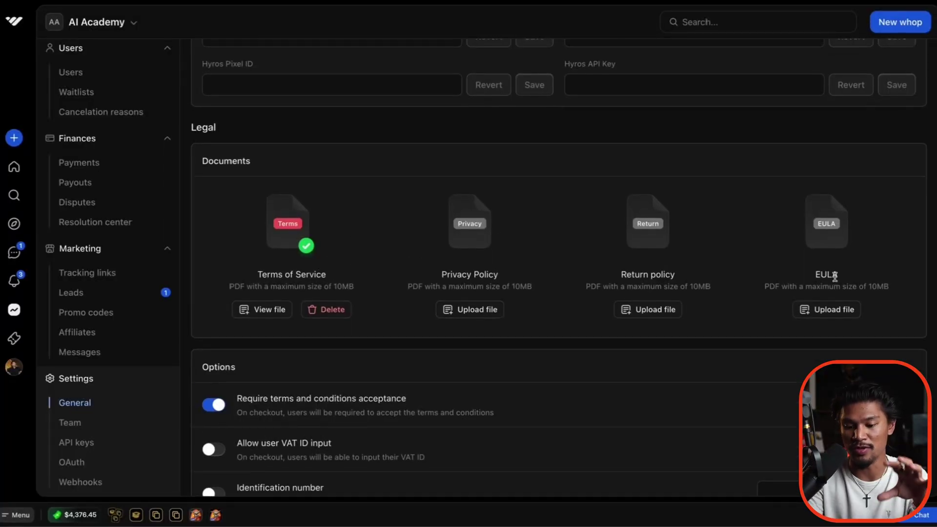
{"action": "scroll", "coordinate": [373, 307], "scroll_direction": "up", "scroll_amount": 1}
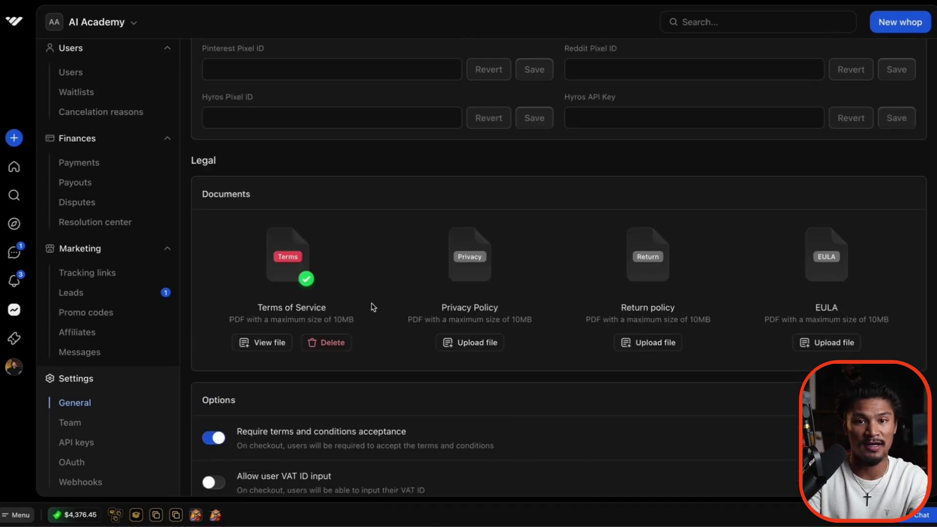